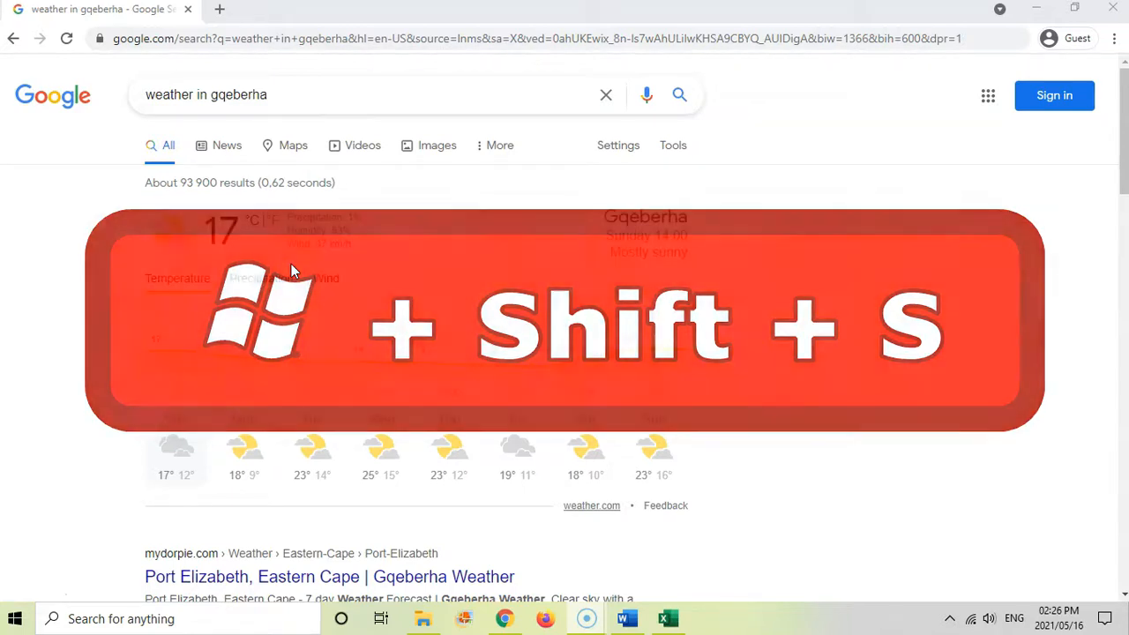
- Capture the weather forecast panel with a rectangular snip and paste it into the Word document, followed by a new paragraph
{"action": "key", "text": "super+shift+s"}
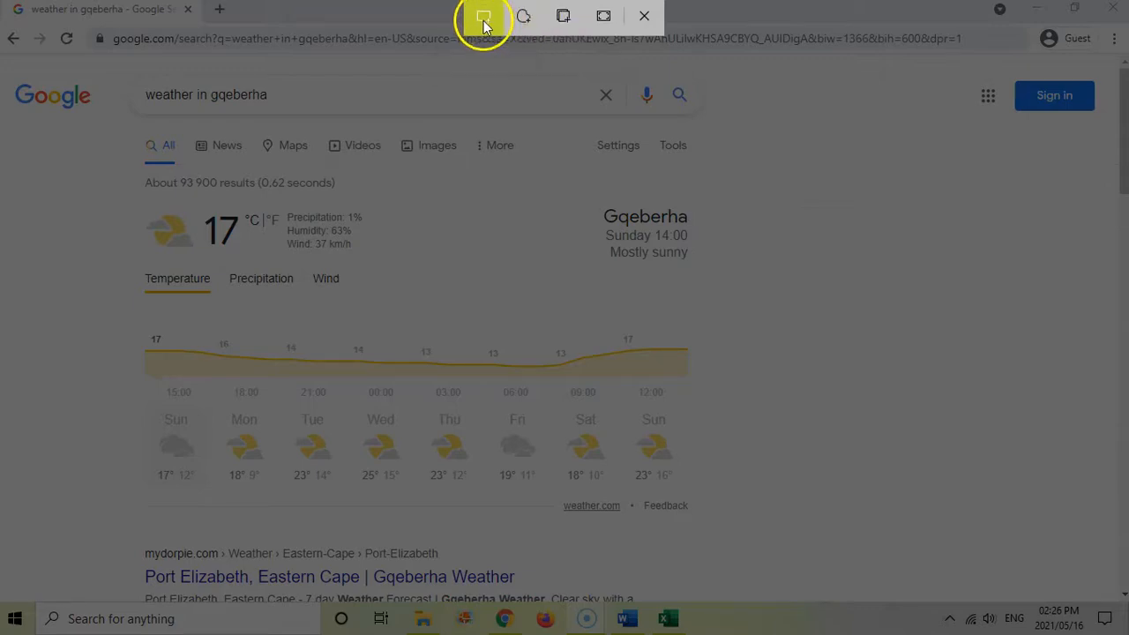
{"action": "left_click_drag", "start_coordinate": [120, 202], "coordinate": [726, 519]}
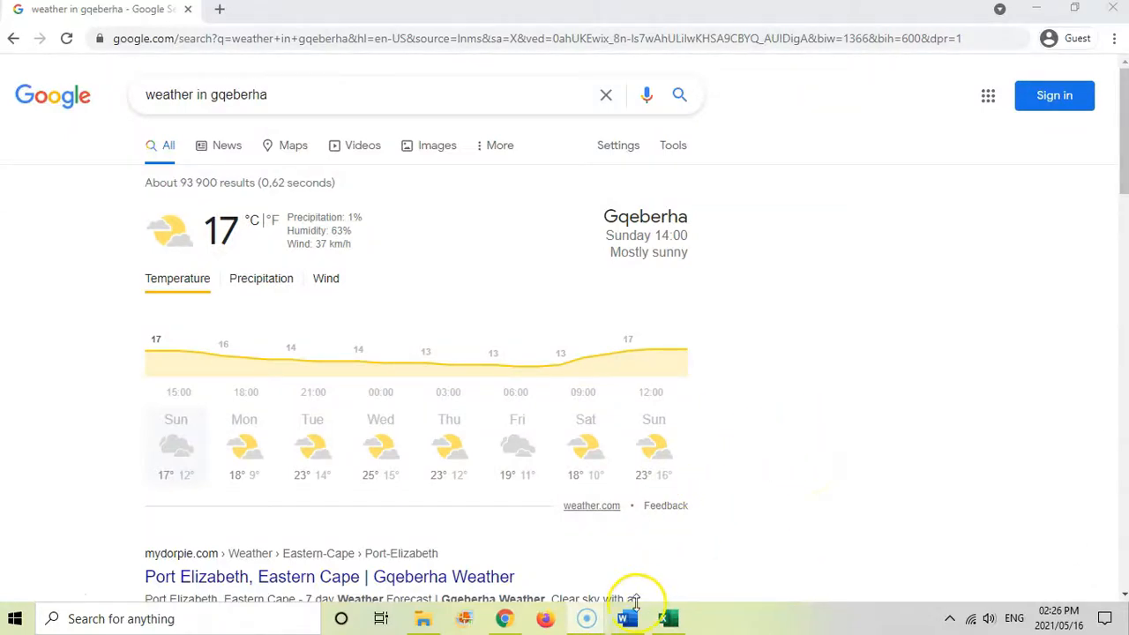
{"action": "left_click", "coordinate": [635, 620]}
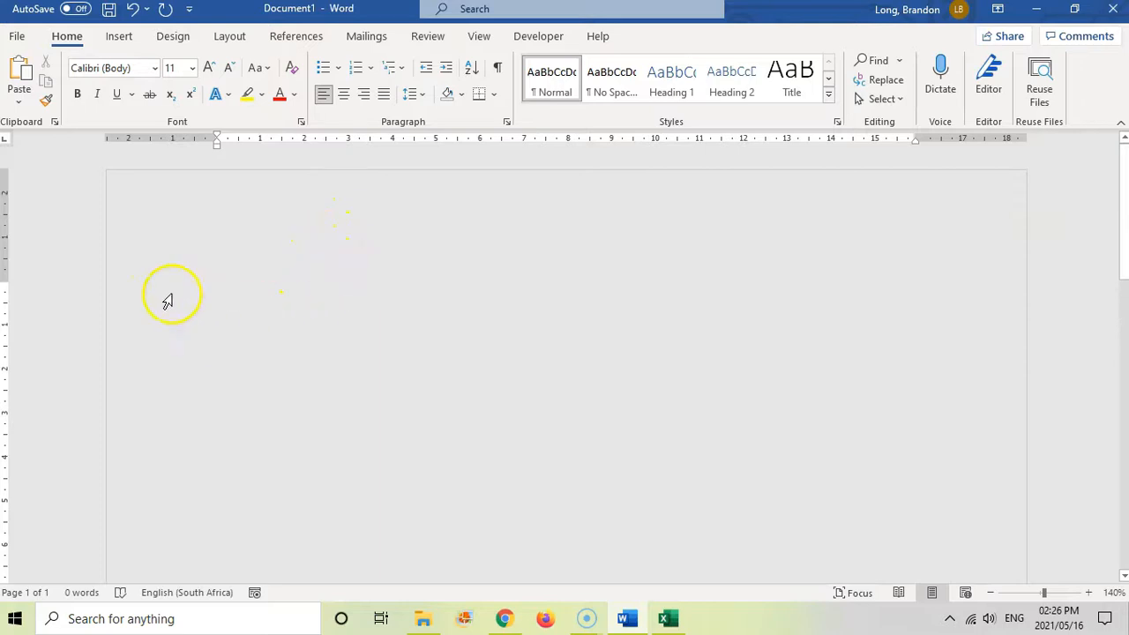
{"action": "left_click", "coordinate": [20, 74]}
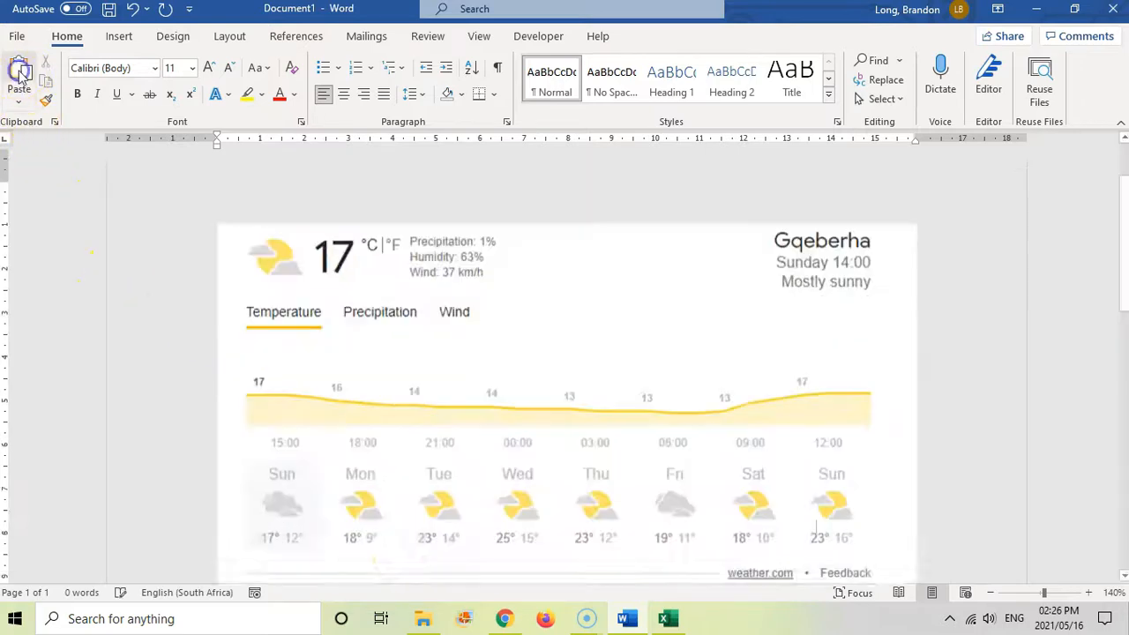
{"action": "left_click", "coordinate": [675, 320]}
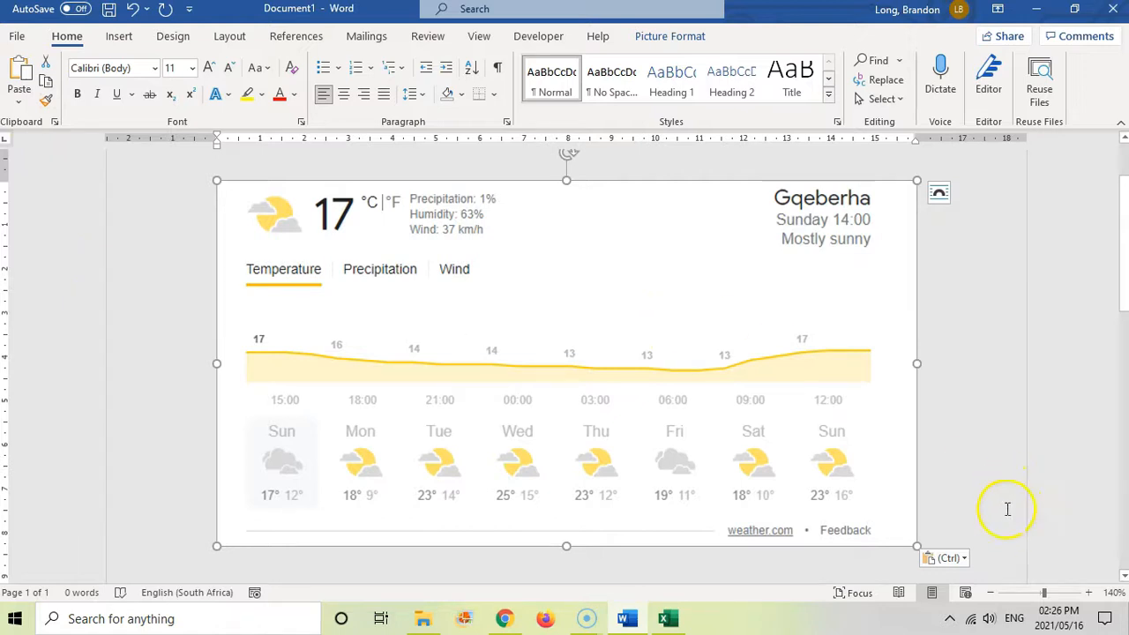
{"action": "left_click", "coordinate": [979, 509]}
{"action": "key", "text": "Return"}
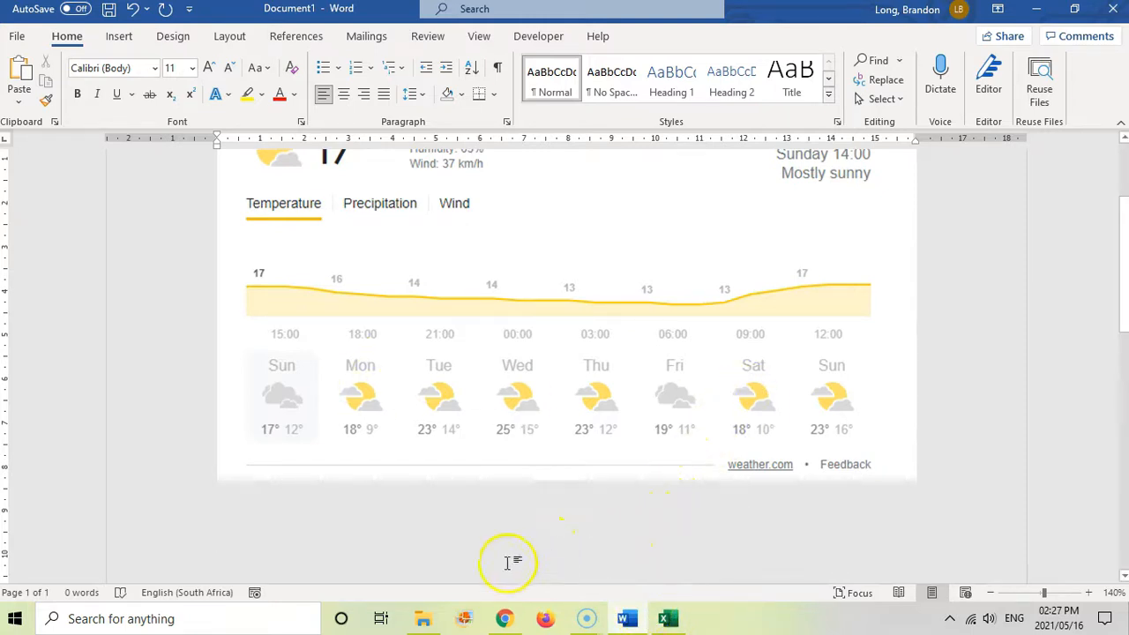
- Switch to Chrome and capture an irregular area around the weather results with a freeform snip
{"action": "left_click", "coordinate": [504, 618]}
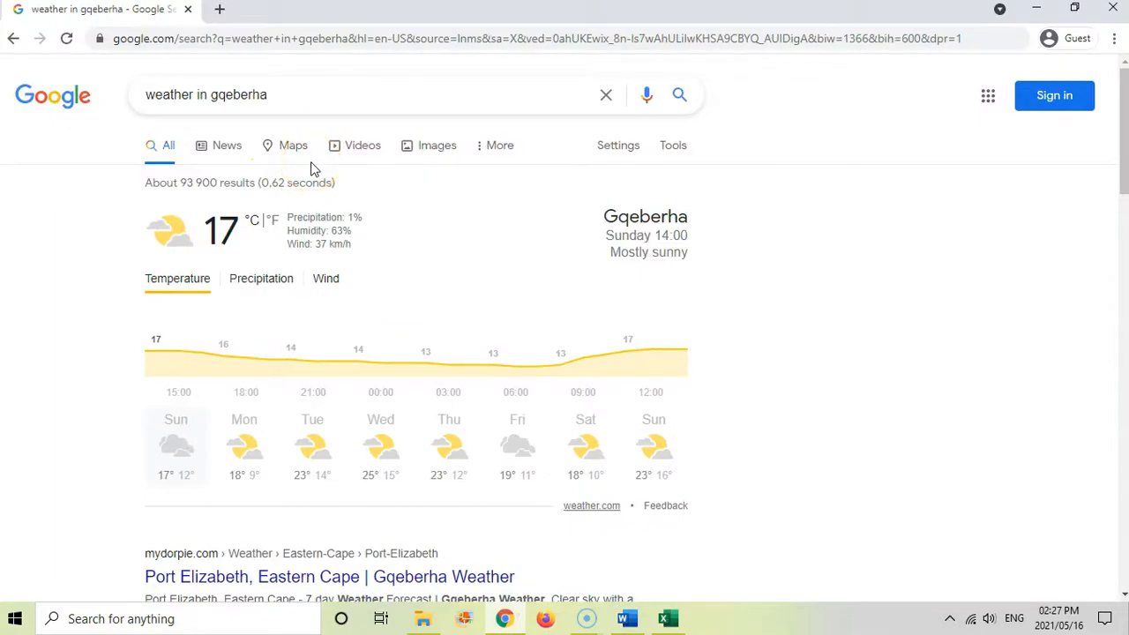
{"action": "key", "text": "super+shift+s"}
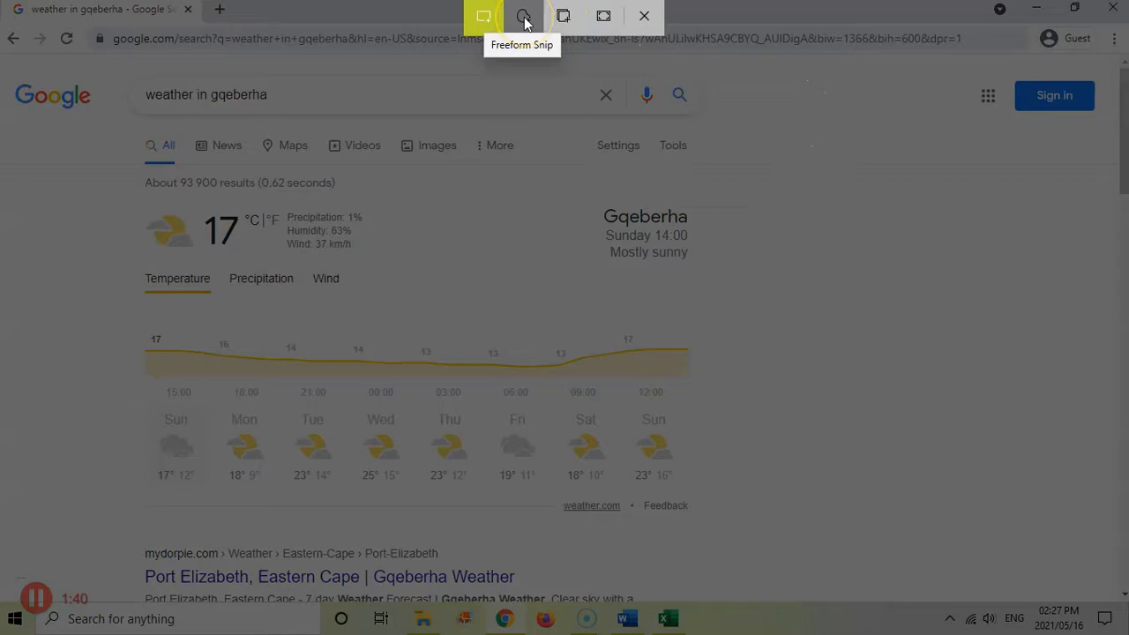
{"action": "left_click", "coordinate": [524, 19]}
{"action": "mouse_move", "coordinate": [111, 169]}
{"action": "left_mouse_down"}
{"action": "mouse_move", "coordinate": [96, 291]}
{"action": "mouse_move", "coordinate": [111, 546]}
{"action": "mouse_move", "coordinate": [207, 595]}
{"action": "mouse_move", "coordinate": [396, 614]}
{"action": "mouse_move", "coordinate": [693, 555]}
{"action": "mouse_move", "coordinate": [732, 303]}
{"action": "mouse_move", "coordinate": [899, 144]}
{"action": "mouse_move", "coordinate": [1028, 111]}
{"action": "mouse_move", "coordinate": [943, 94]}
{"action": "mouse_move", "coordinate": [575, 100]}
{"action": "mouse_move", "coordinate": [371, 55]}
{"action": "mouse_move", "coordinate": [108, 161]}
{"action": "mouse_move", "coordinate": [117, 181]}
{"action": "left_mouse_up"}
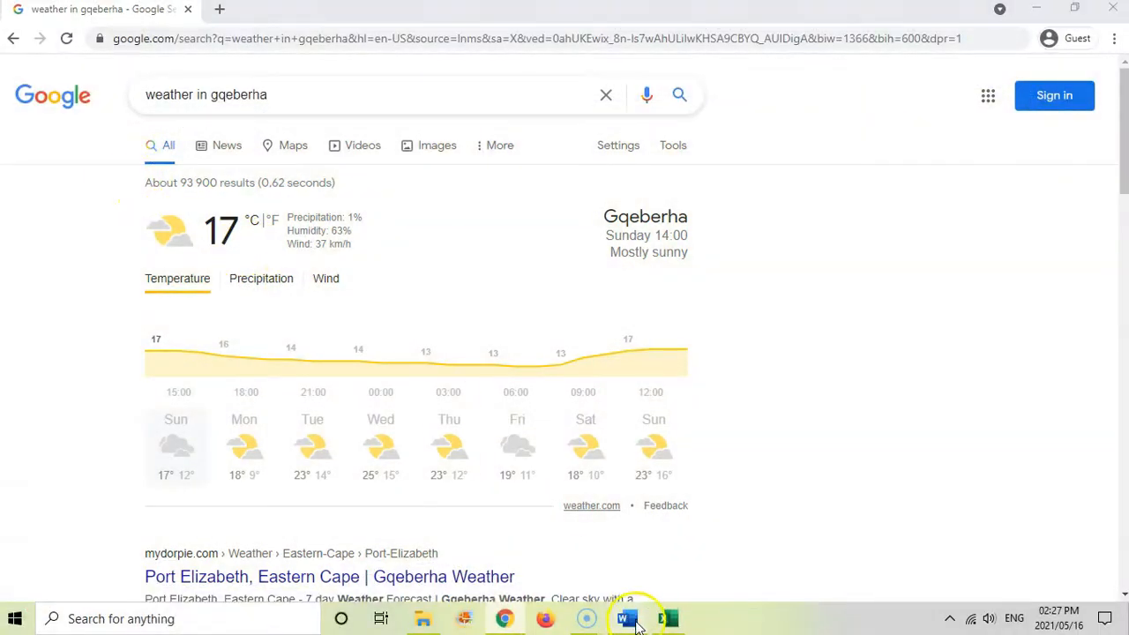
- Switch to Word and paste the freeform snip below the first weather picture
{"action": "left_click", "coordinate": [629, 618]}
{"action": "key", "text": "ctrl+v"}
{"action": "scroll", "coordinate": [695, 349], "scroll_direction": "down", "scroll_amount": 2}
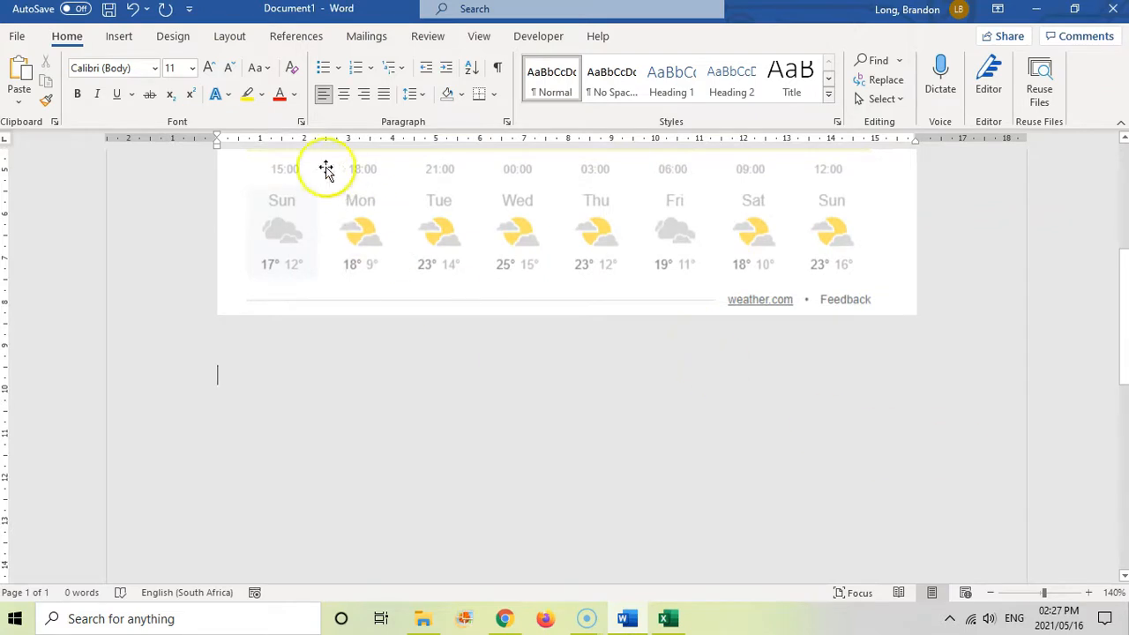
{"action": "left_click", "coordinate": [19, 78]}
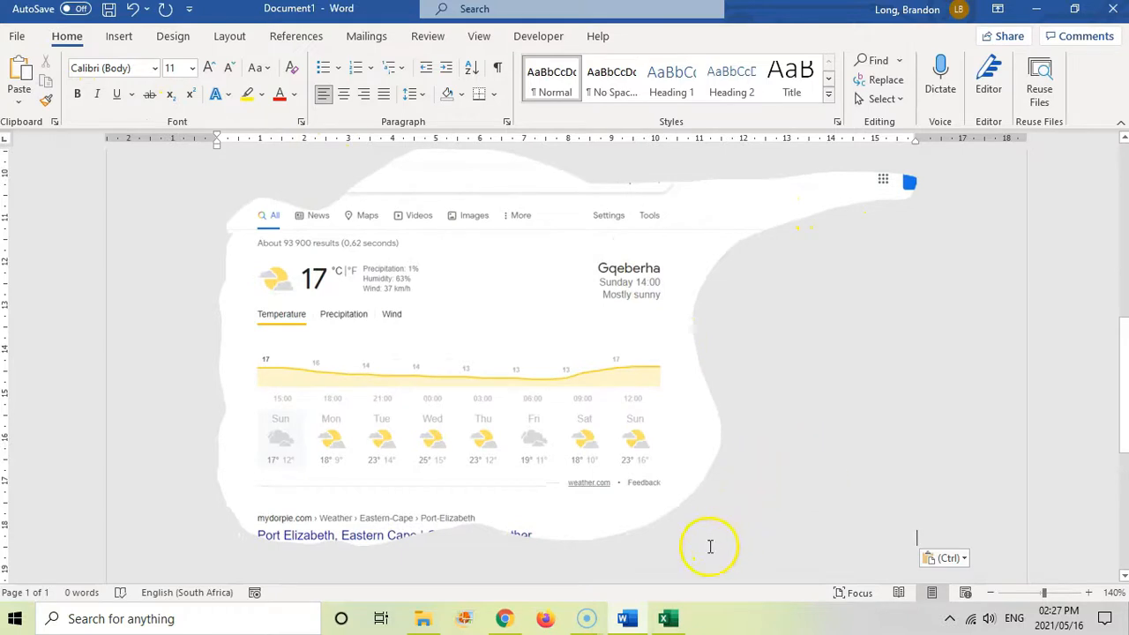
{"action": "scroll", "coordinate": [912, 505], "scroll_direction": "down", "scroll_amount": 1}
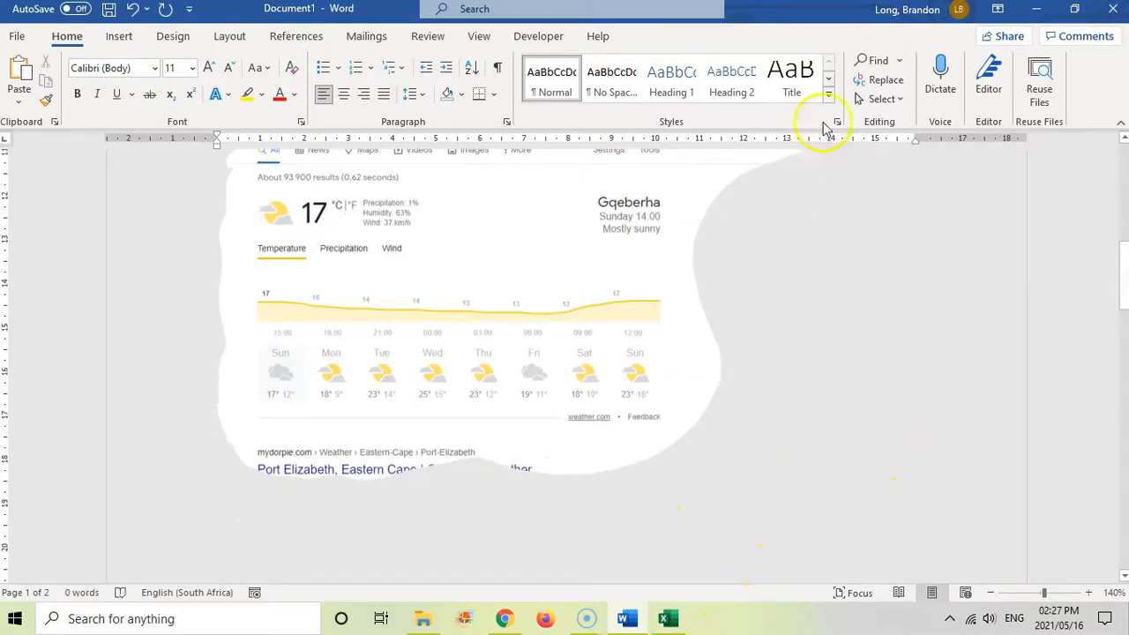
- Arrange the Word document and the Excel workbook side by side
{"action": "left_click", "coordinate": [668, 618]}
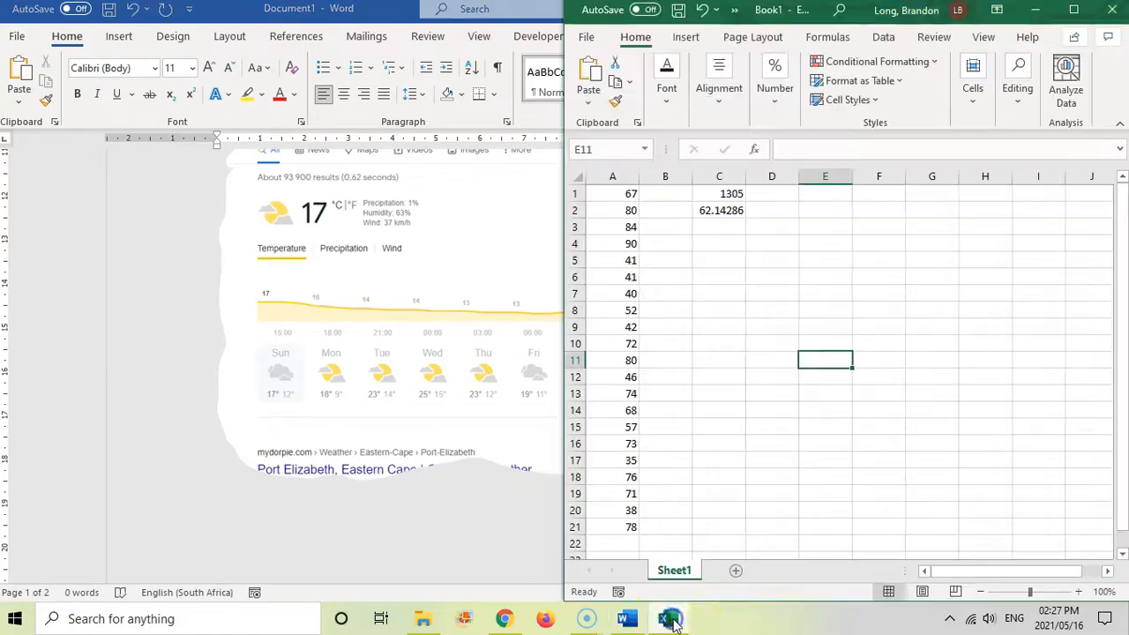
{"action": "double_click", "coordinate": [393, 18]}
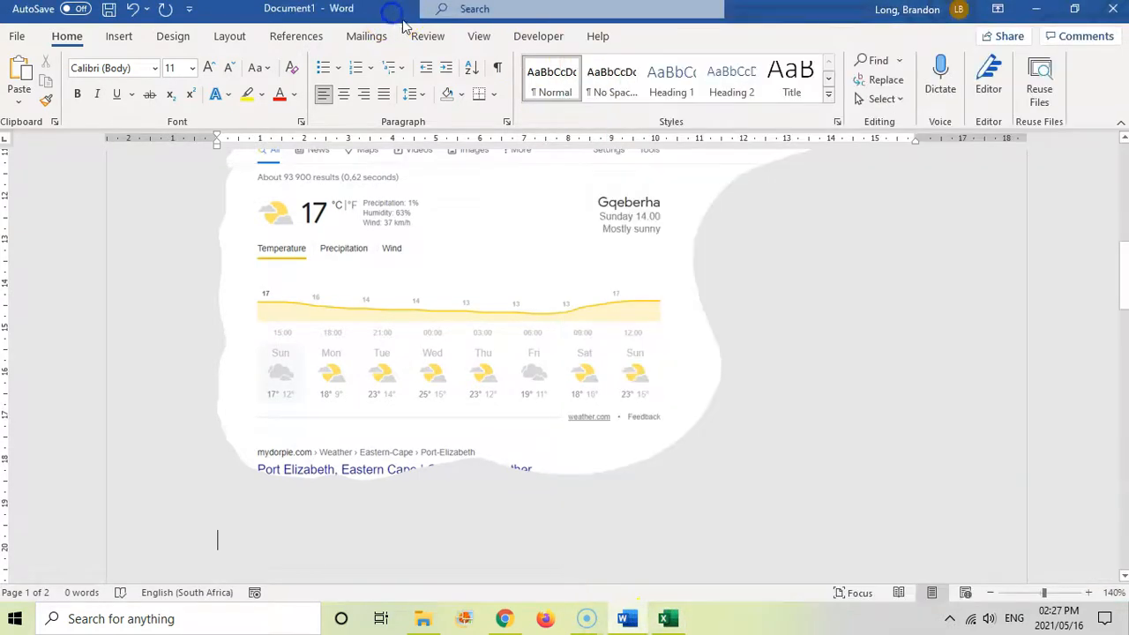
{"action": "left_click_drag", "start_coordinate": [748, 13], "coordinate": [1, 177]}
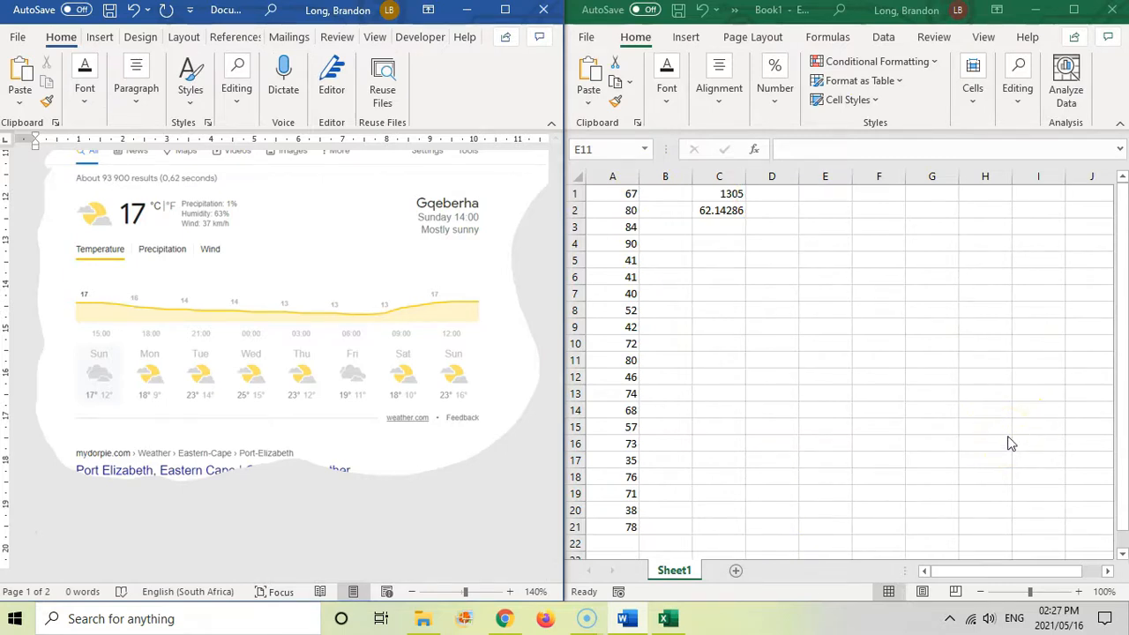
- Capture the Excel workbook window with a window snip
{"action": "key", "text": "super+shift+s"}
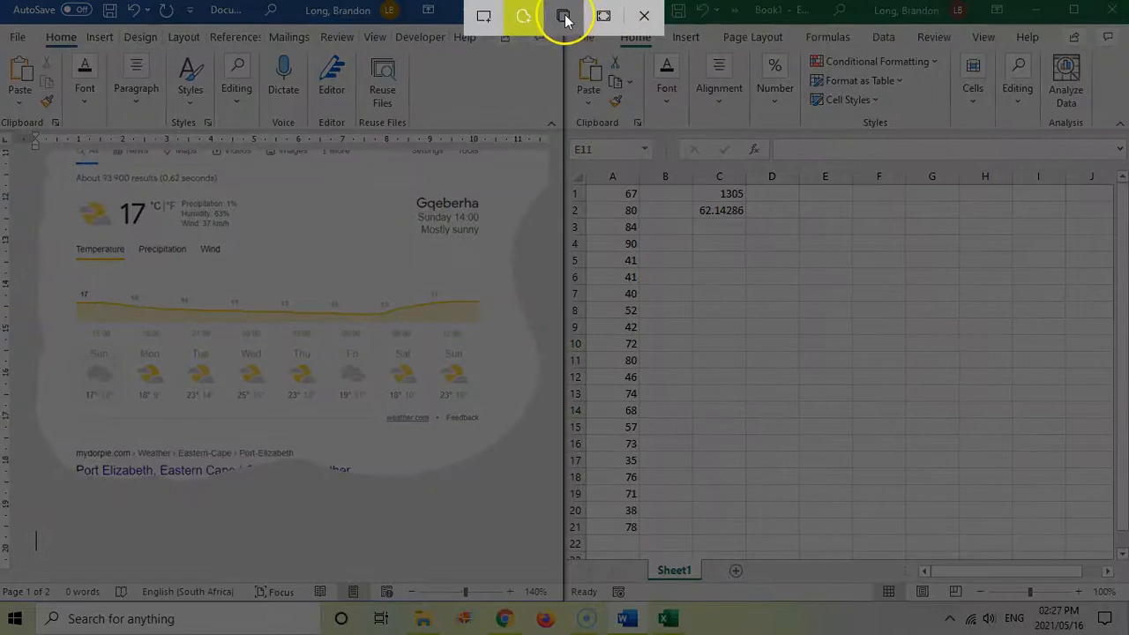
{"action": "left_click", "coordinate": [563, 17]}
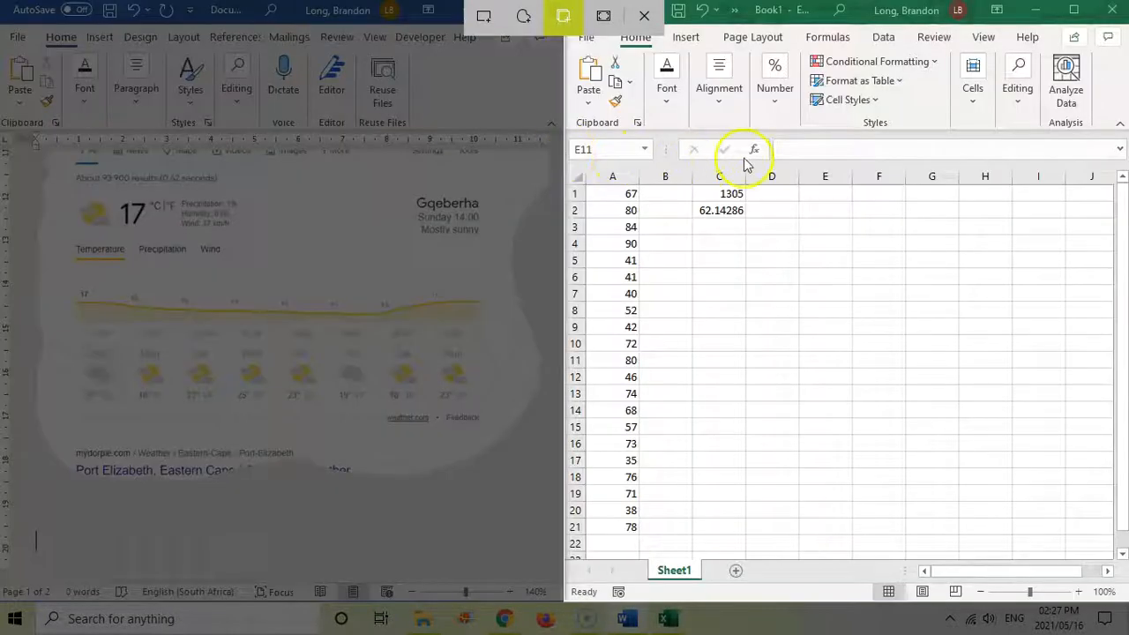
{"action": "left_click", "coordinate": [803, 164]}
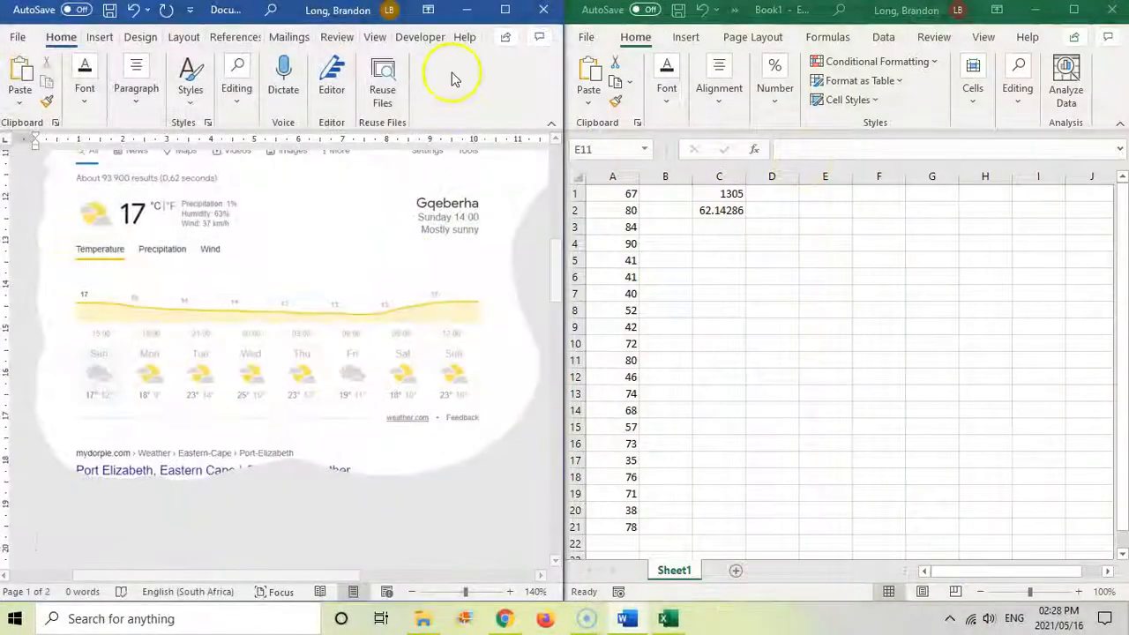
- Maximize the Word document and paste the Excel window snip below the freeform picture
{"action": "left_click", "coordinate": [504, 10]}
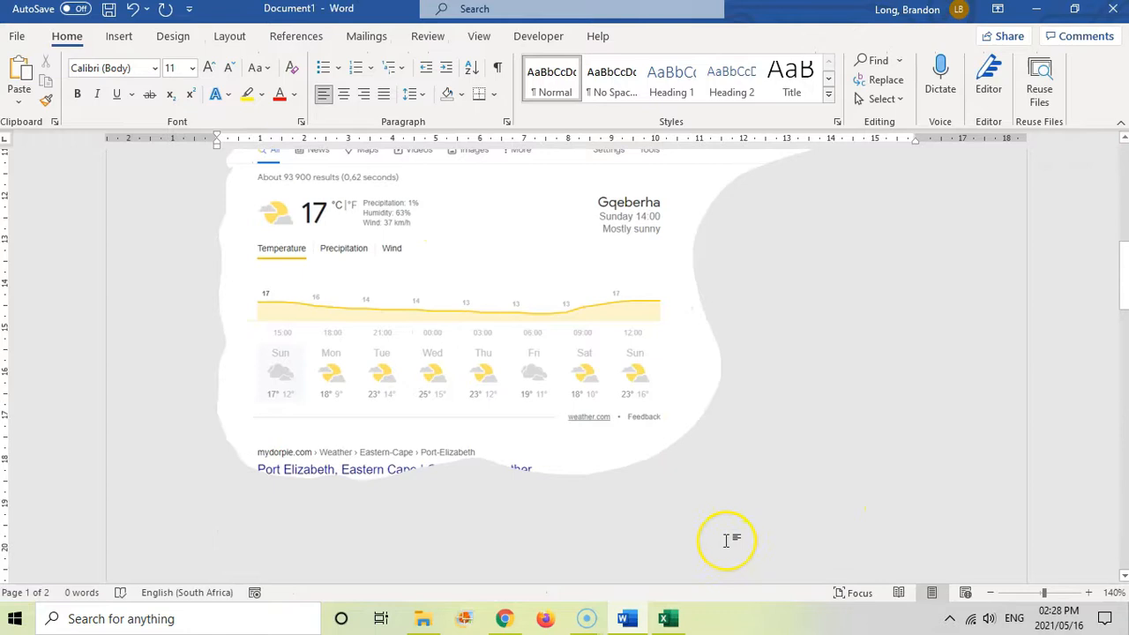
{"action": "left_click", "coordinate": [19, 88]}
{"action": "left_click", "coordinate": [634, 407]}
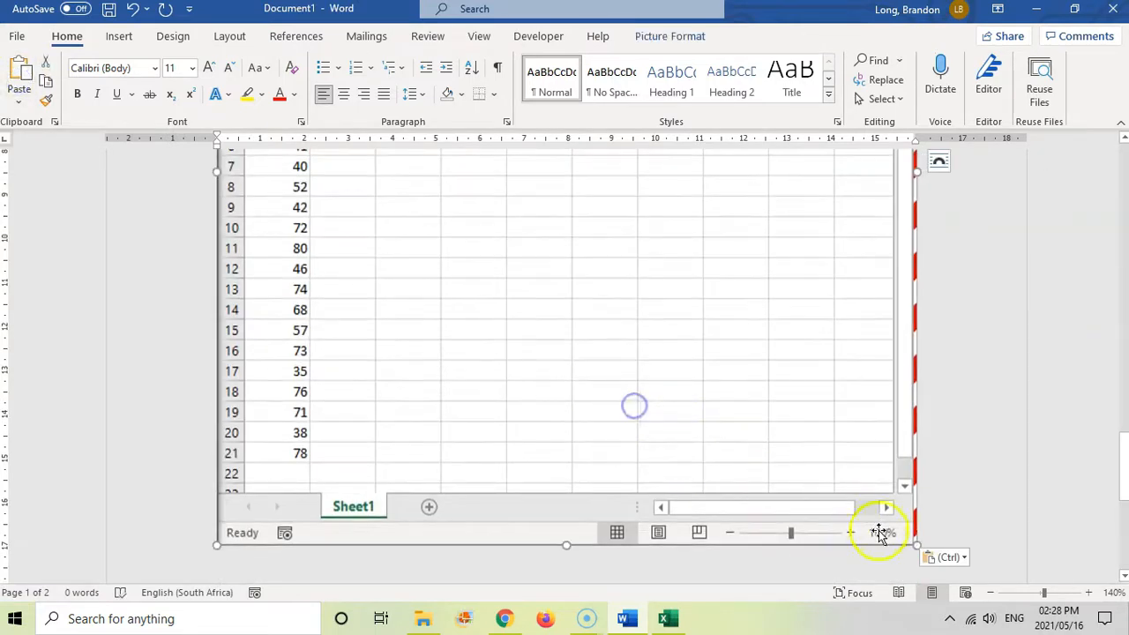
- Shrink the pasted Excel picture to about 9 cm wide and place the cursor below it
{"action": "left_click_drag", "start_coordinate": [914, 544], "coordinate": [503, 214]}
{"action": "scroll", "coordinate": [504, 217], "scroll_direction": "up", "scroll_amount": 9}
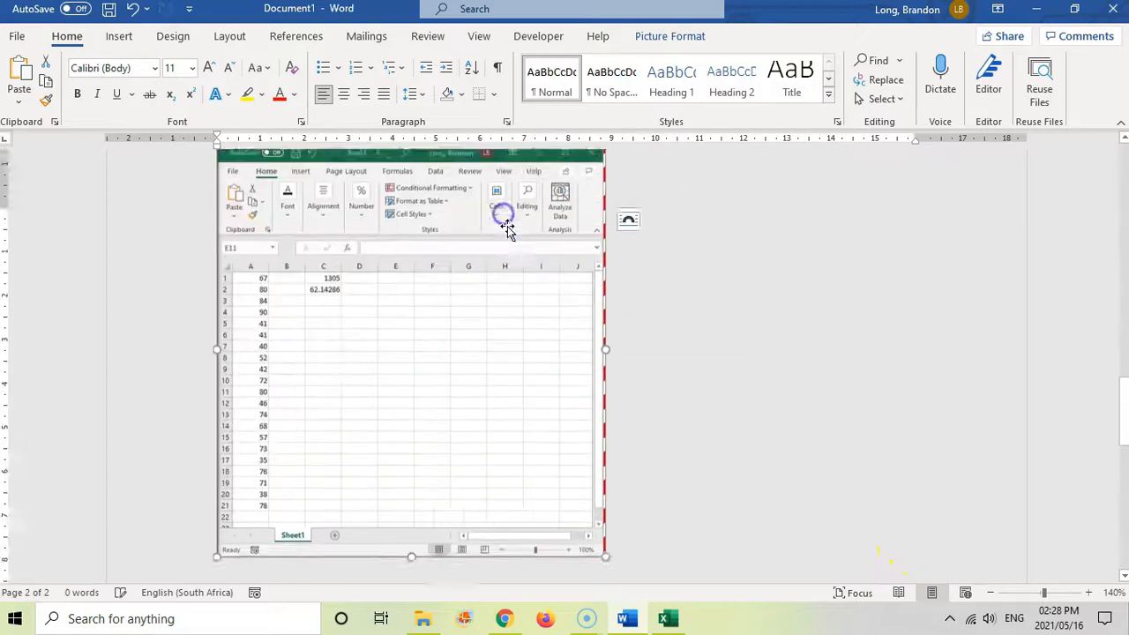
{"action": "scroll", "coordinate": [514, 297], "scroll_direction": "down", "scroll_amount": 7}
{"action": "left_click", "coordinate": [663, 439]}
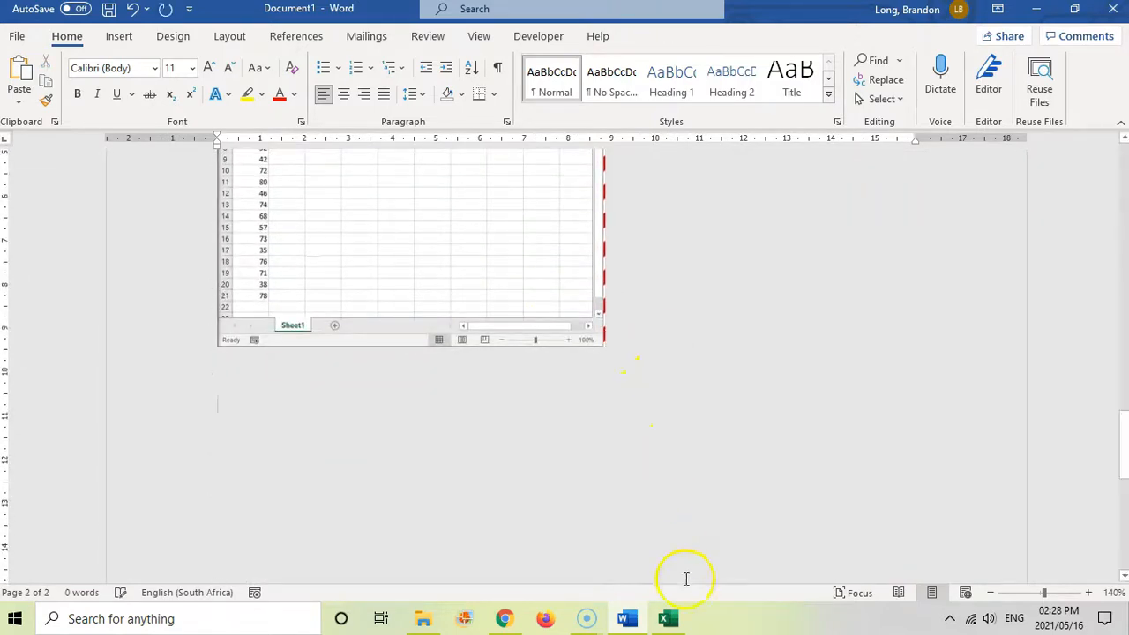
- Place the Word document, showing its first page, beside the Excel workbook and capture the entire screen with a fullscreen snip
{"action": "mouse_move", "coordinate": [679, 622]}
{"action": "left_click", "coordinate": [676, 573]}
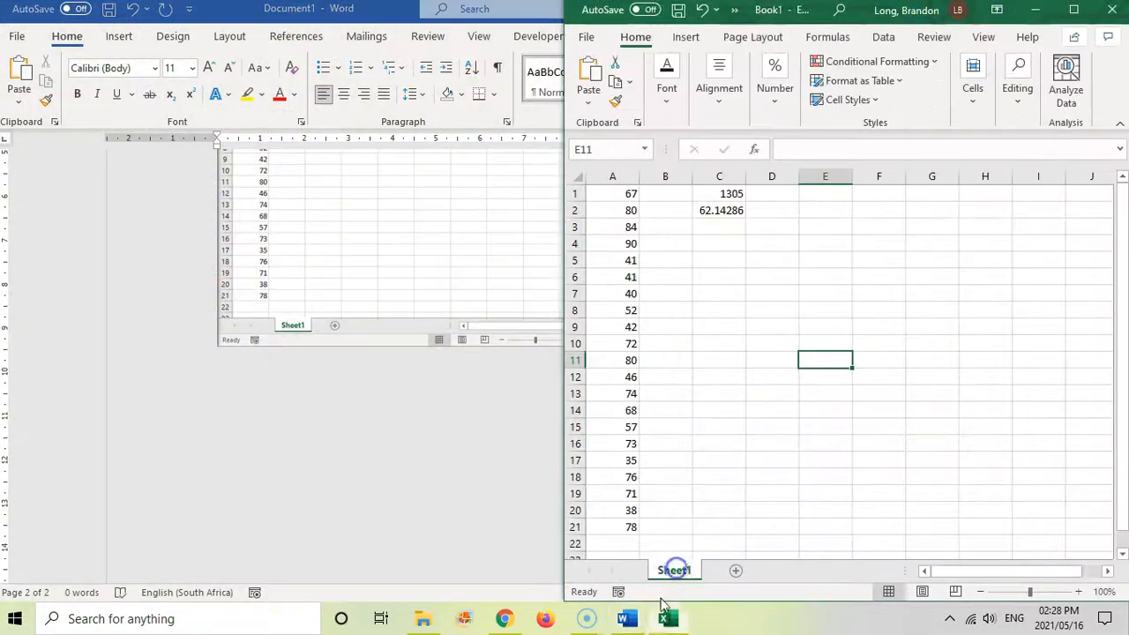
{"action": "left_click", "coordinate": [537, 569]}
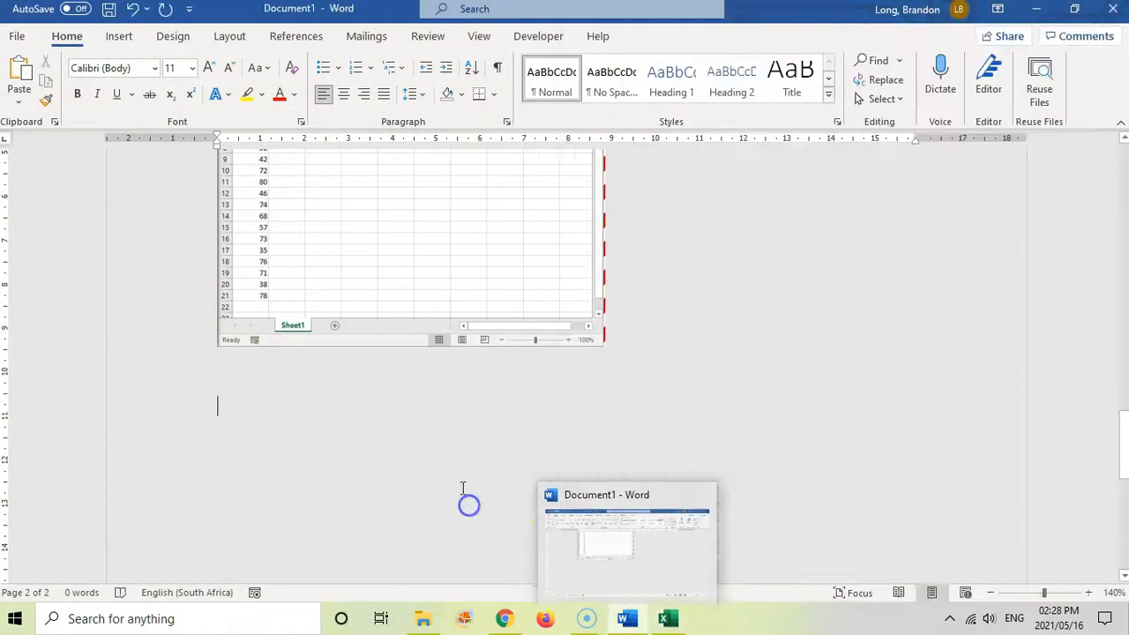
{"action": "scroll", "coordinate": [463, 492], "scroll_direction": "up", "scroll_amount": 8}
{"action": "scroll", "coordinate": [458, 490], "scroll_direction": "up", "scroll_amount": 10}
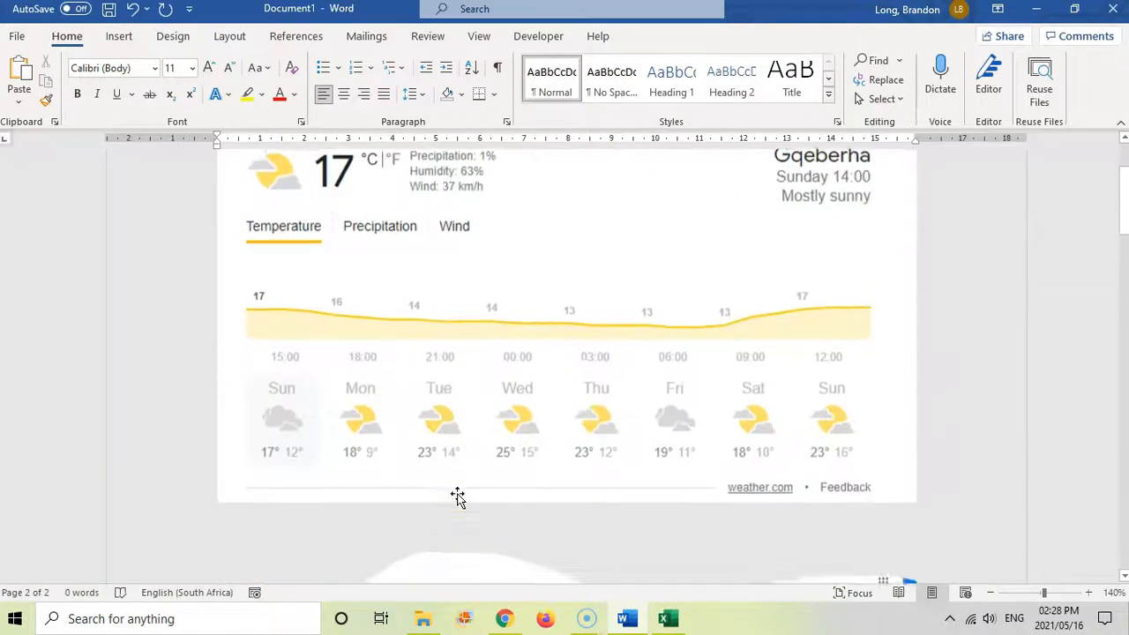
{"action": "left_click_drag", "start_coordinate": [800, 12], "coordinate": [3, 160]}
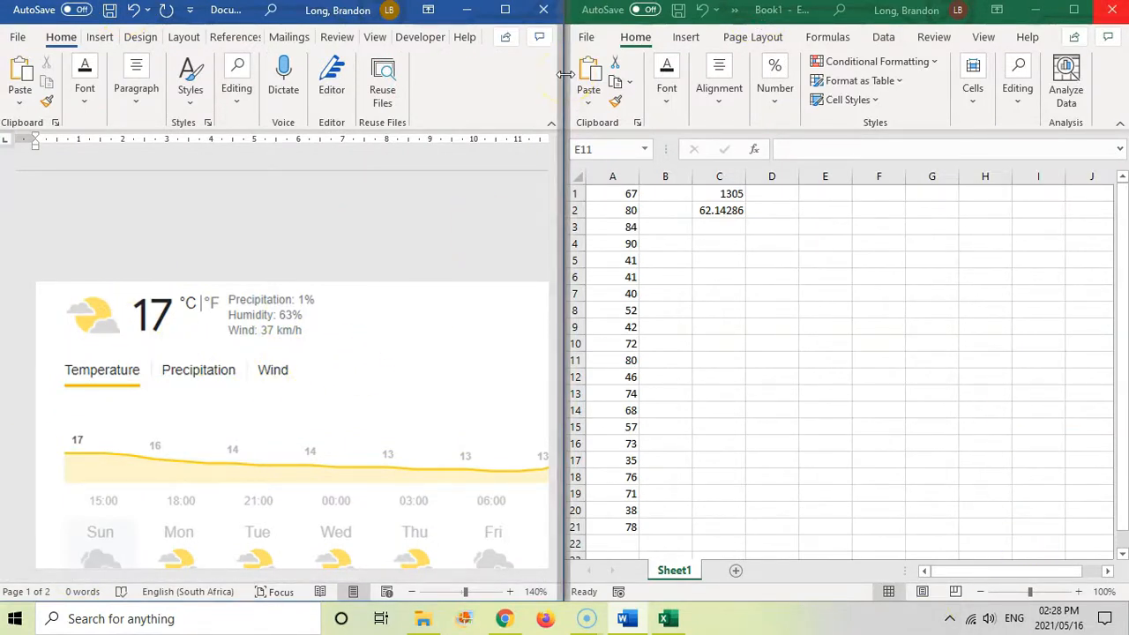
{"action": "key", "text": "super+shift+s"}
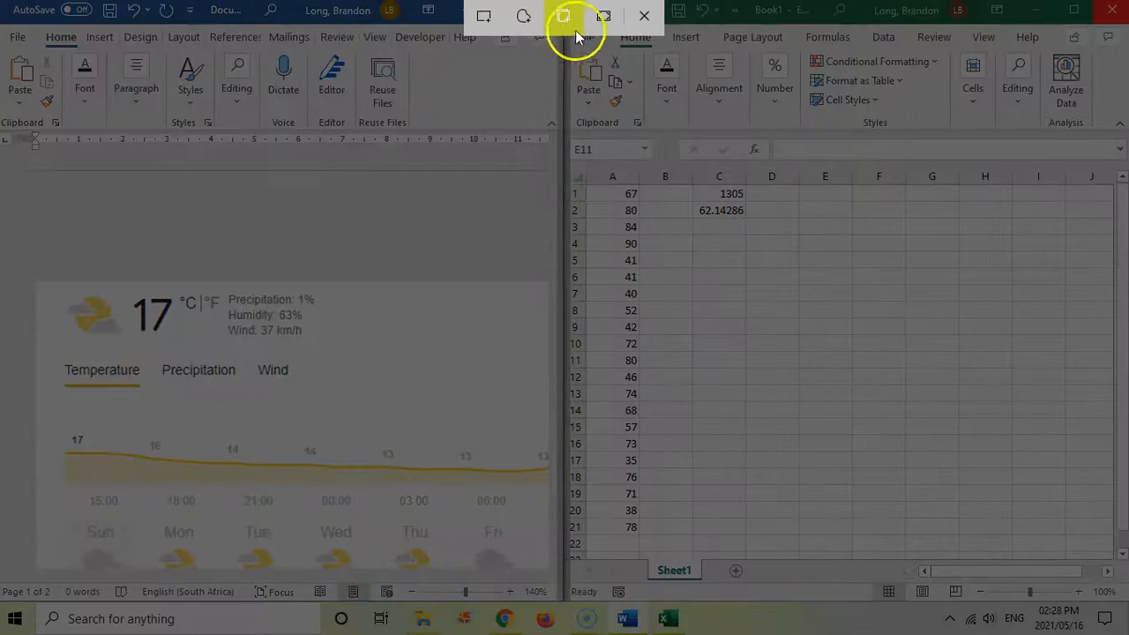
{"action": "left_click", "coordinate": [607, 24]}
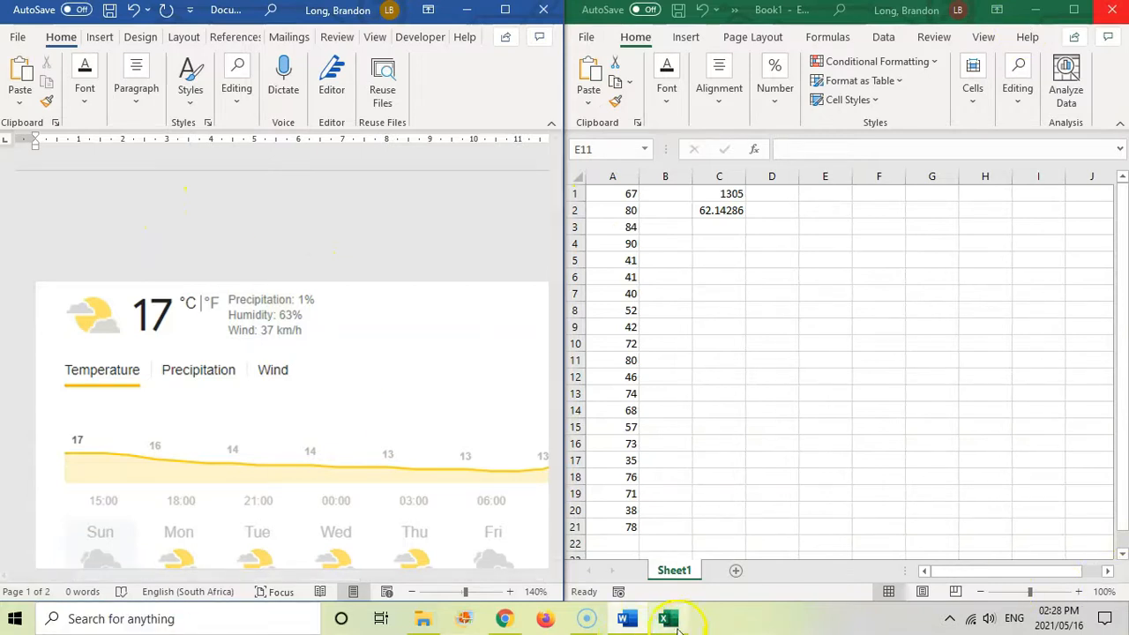
- Maximize the Word document and paste the fullscreen snip on a new line below the Excel picture
{"action": "mouse_move", "coordinate": [670, 622]}
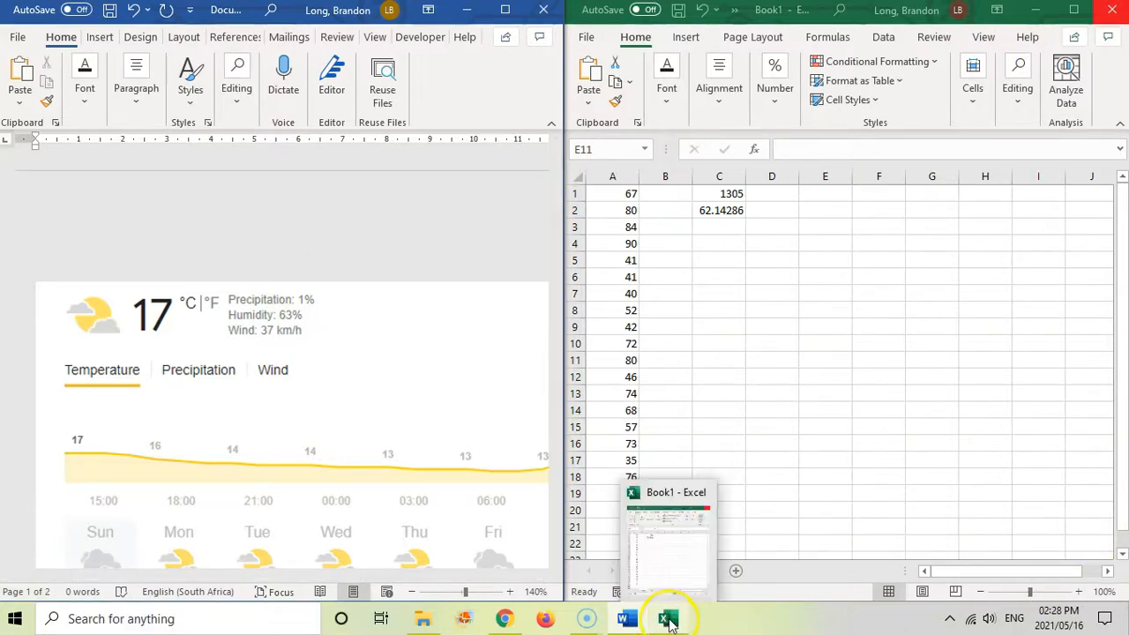
{"action": "left_click", "coordinate": [423, 384]}
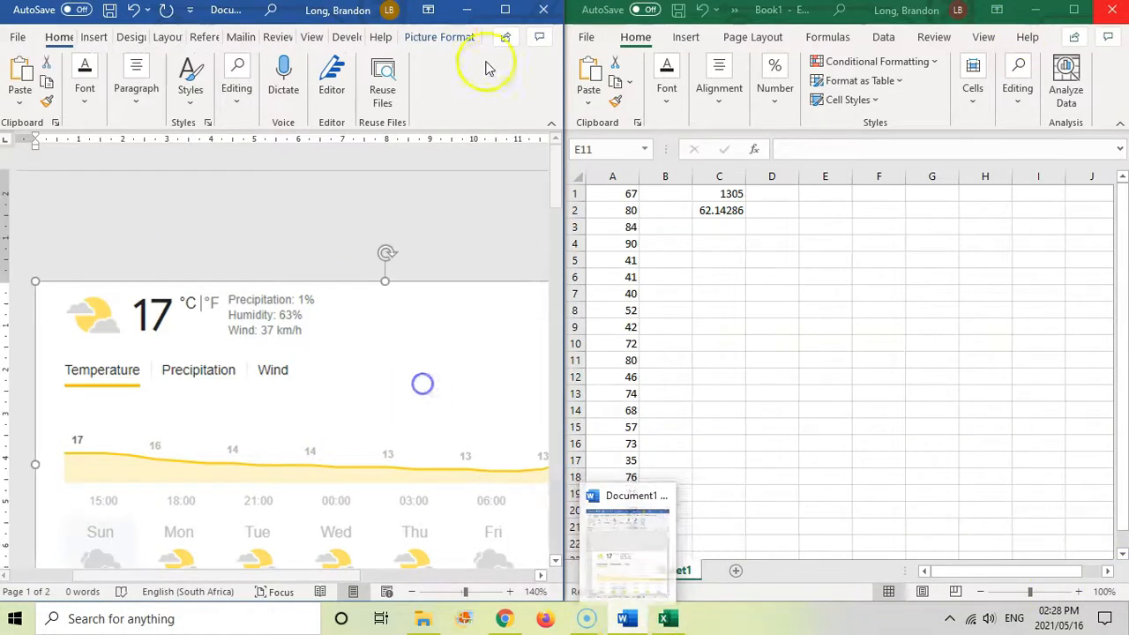
{"action": "left_click", "coordinate": [505, 13]}
{"action": "left_click", "coordinate": [1118, 325]}
{"action": "left_click_drag", "start_coordinate": [1118, 324], "coordinate": [1096, 481]}
{"action": "left_click", "coordinate": [663, 279]}
{"action": "key", "text": "Return"}
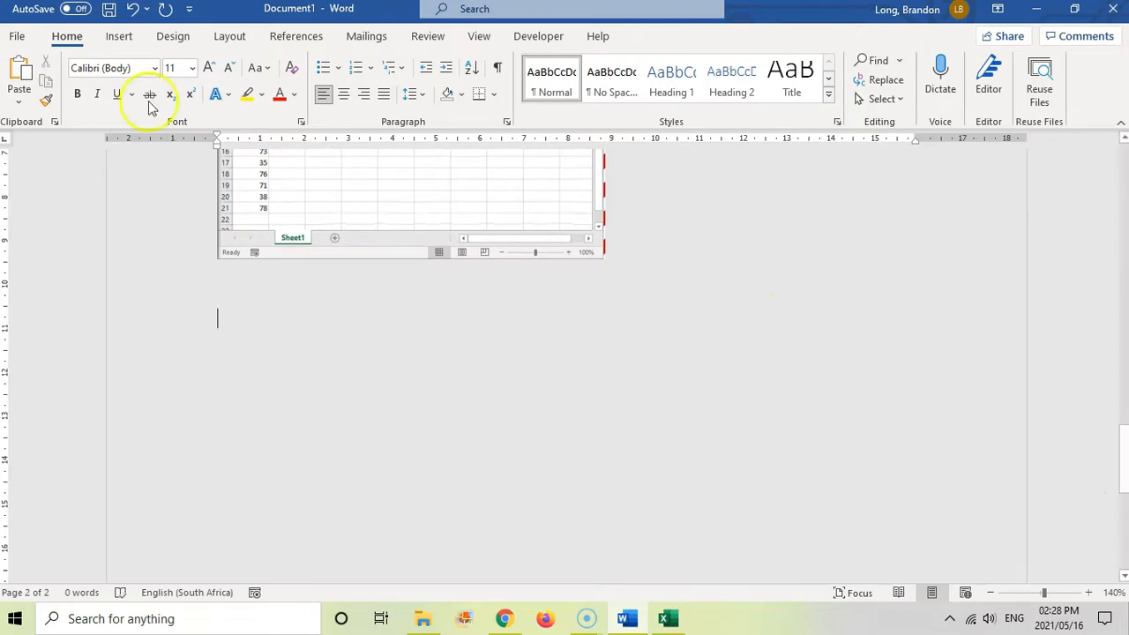
{"action": "left_click", "coordinate": [20, 76]}
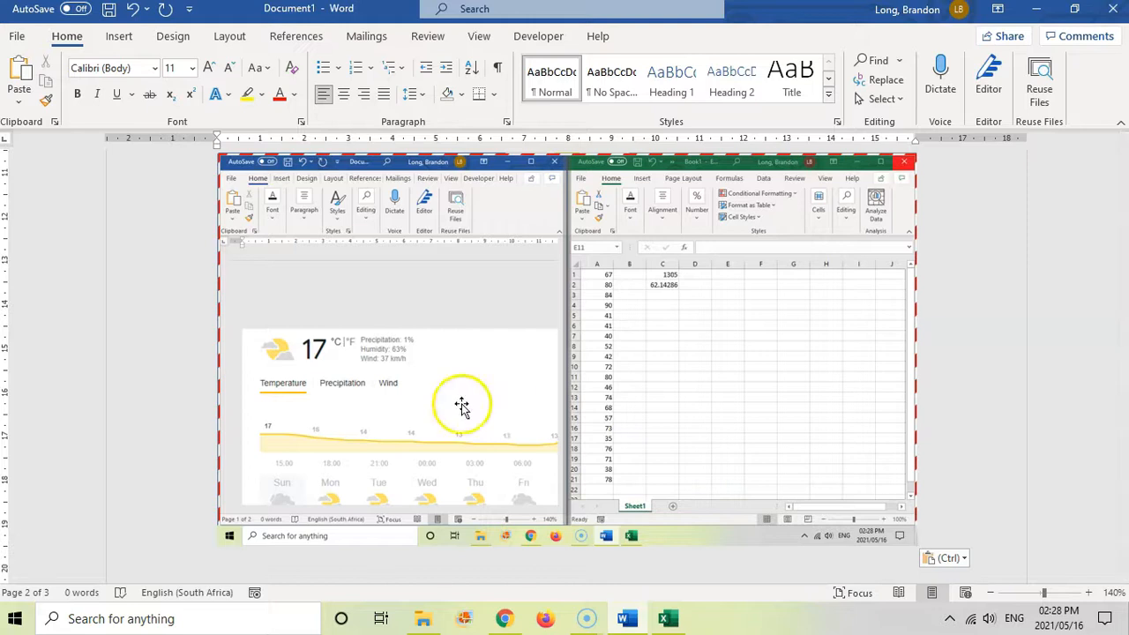
- Search Windows for "snip", open Snip & Sketch and restore it to a smaller window over the Word document
{"action": "left_click", "coordinate": [91, 619]}
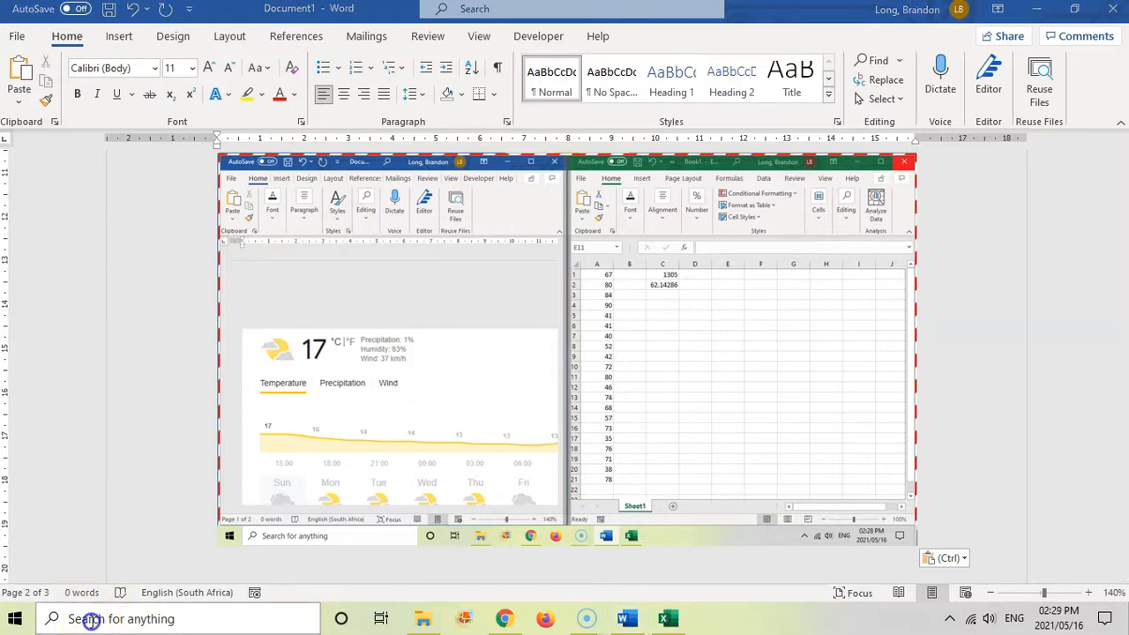
{"action": "type", "text": "snip"}
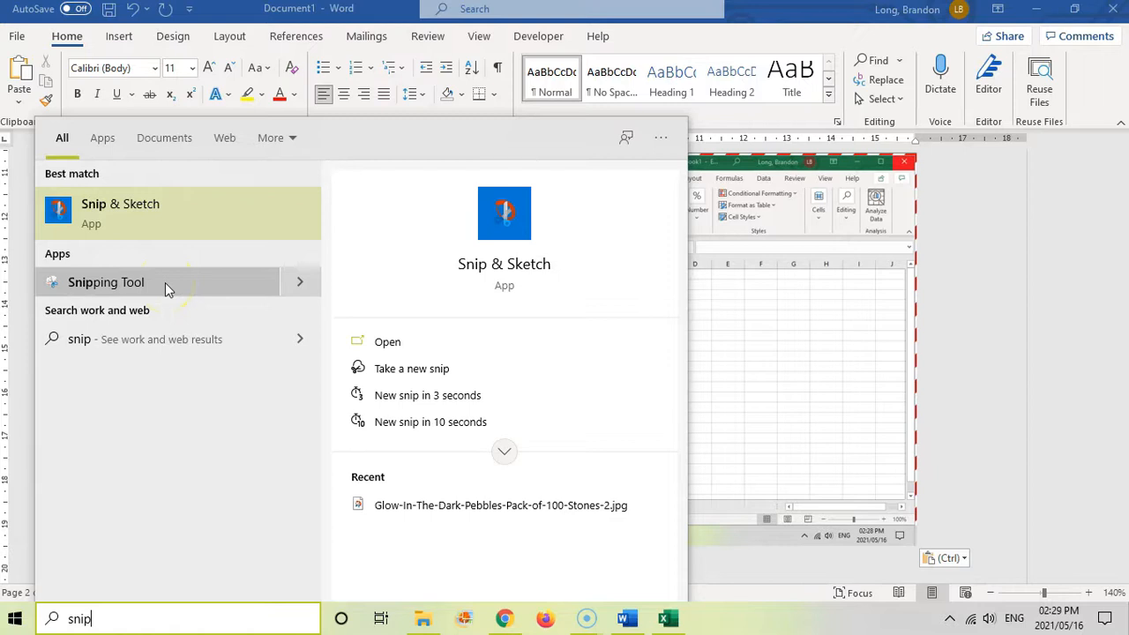
{"action": "left_click", "coordinate": [130, 210]}
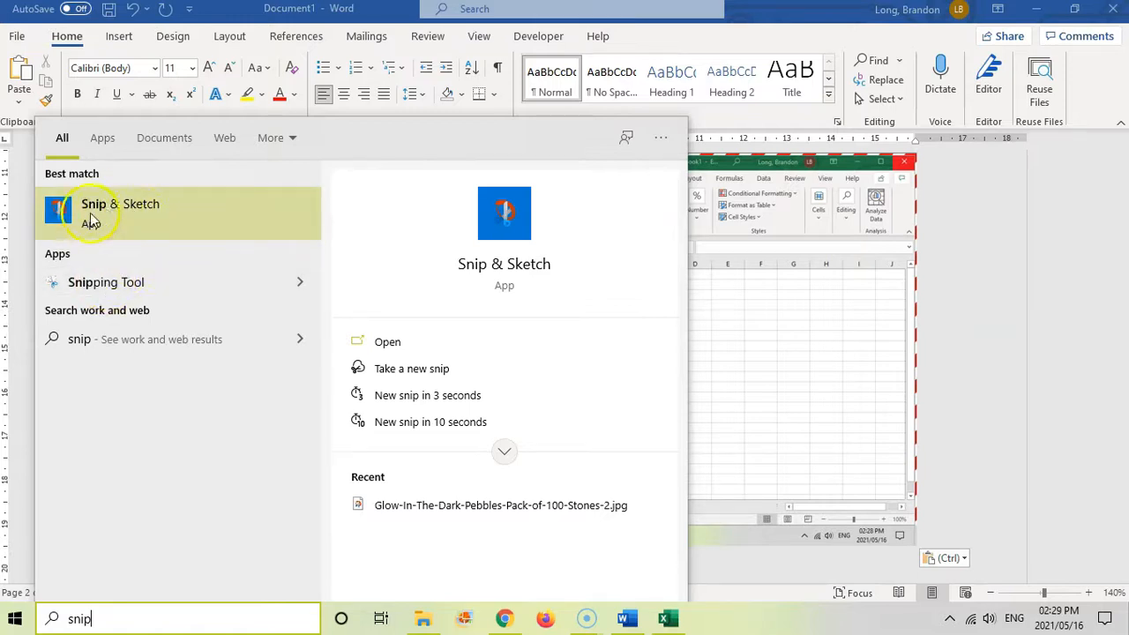
{"action": "left_click", "coordinate": [92, 211]}
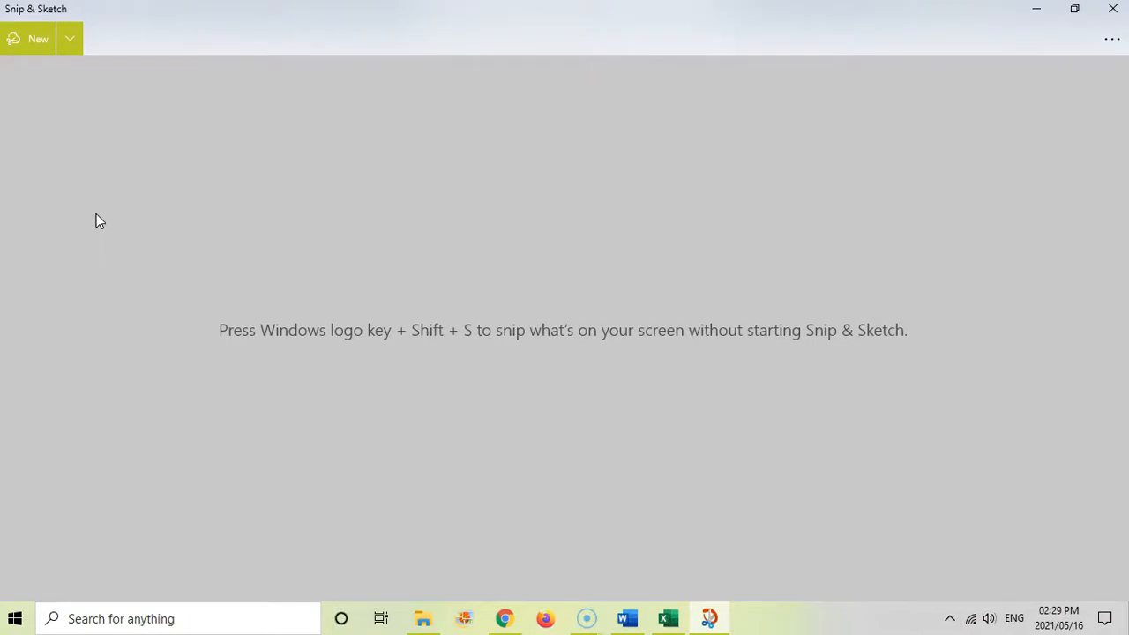
{"action": "left_click", "coordinate": [1075, 8]}
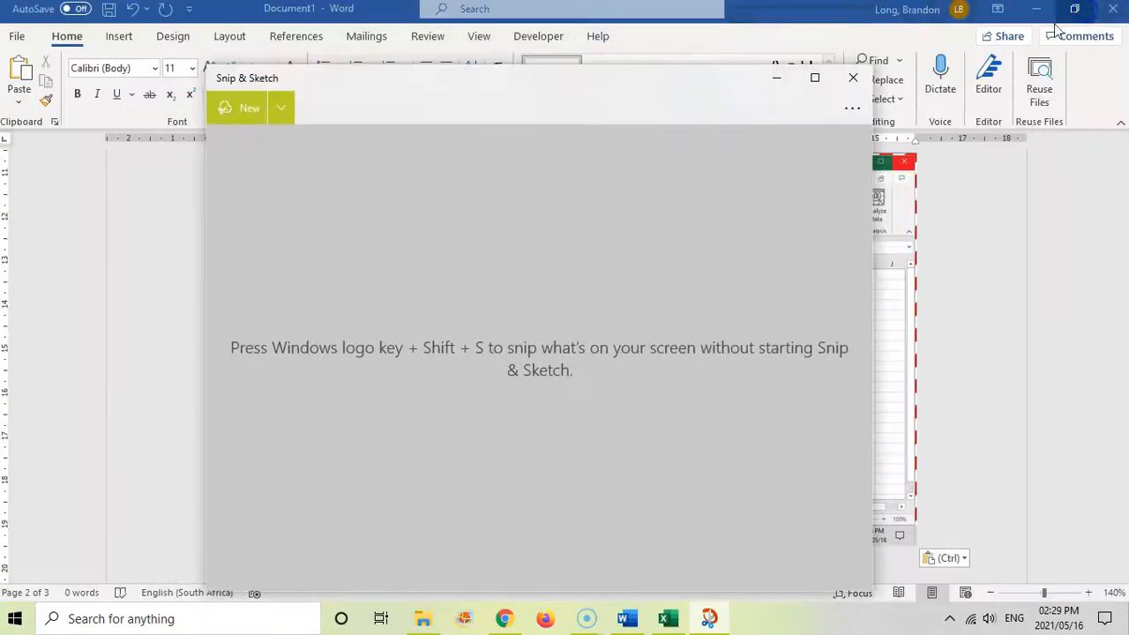
- Start and cancel a new snip, and take an immediate window snip that captures the taskbar
{"action": "left_click", "coordinate": [238, 109]}
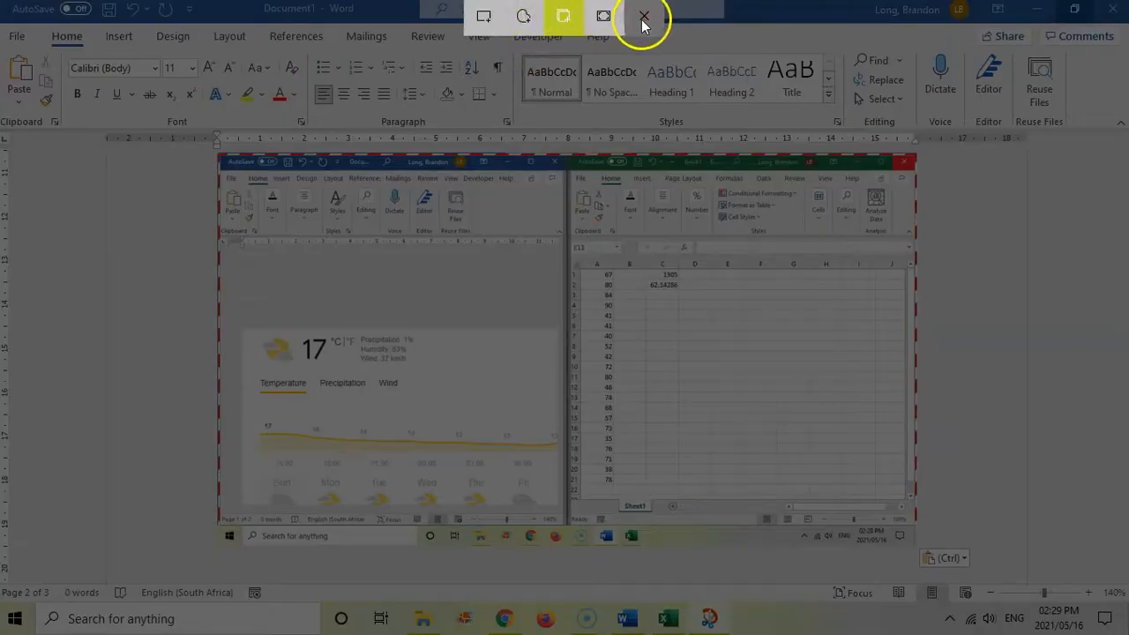
{"action": "left_click", "coordinate": [644, 20]}
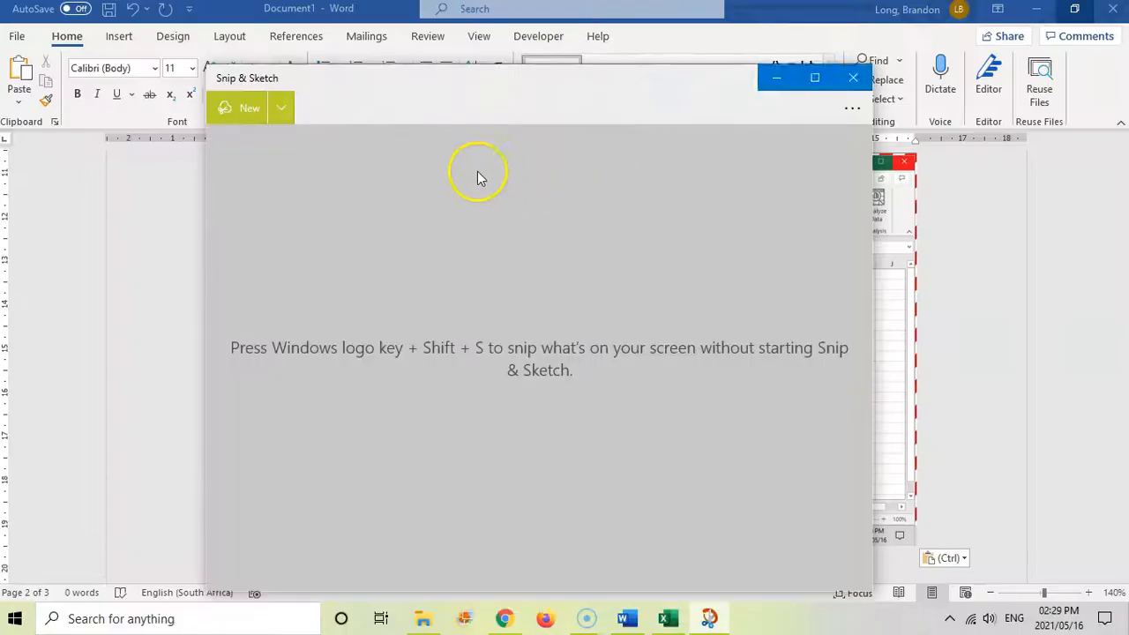
{"action": "left_click", "coordinate": [286, 109]}
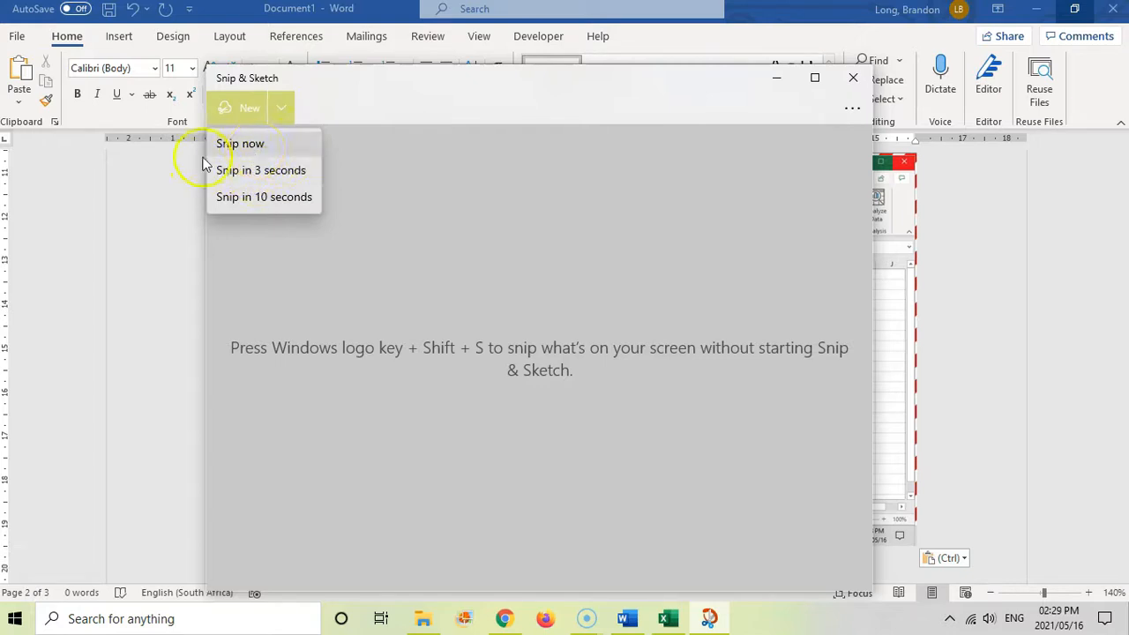
{"action": "left_click", "coordinate": [249, 146]}
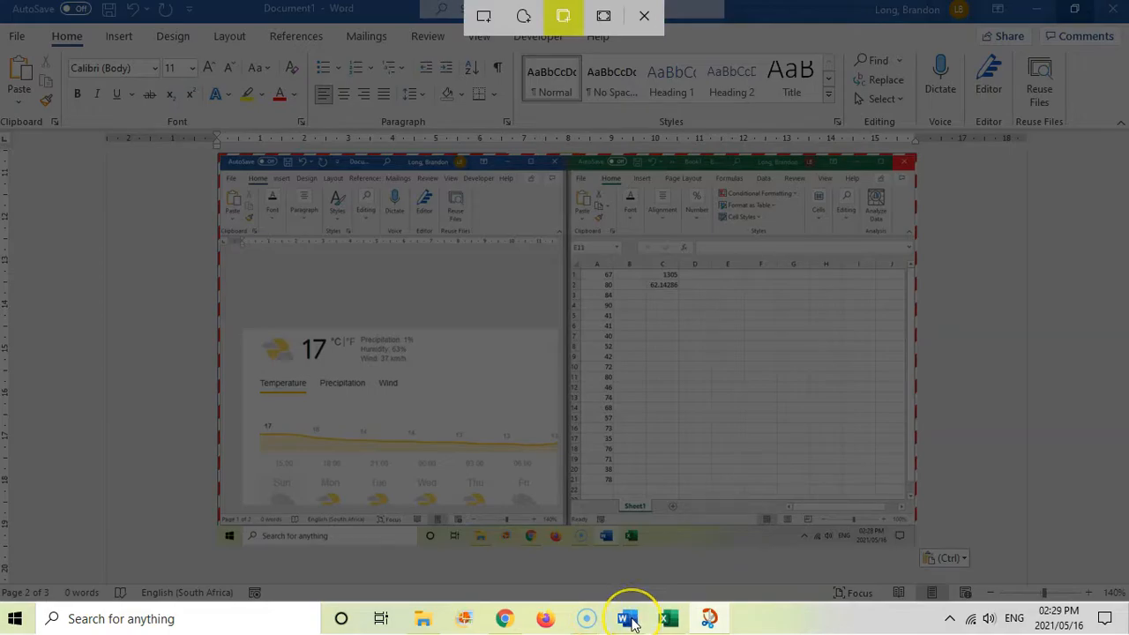
{"action": "left_click", "coordinate": [629, 622]}
- Bring the Excel workbook up beside Word and capture the whole screen with an immediate fullscreen snip from Snip & Sketch
{"action": "left_click", "coordinate": [663, 617]}
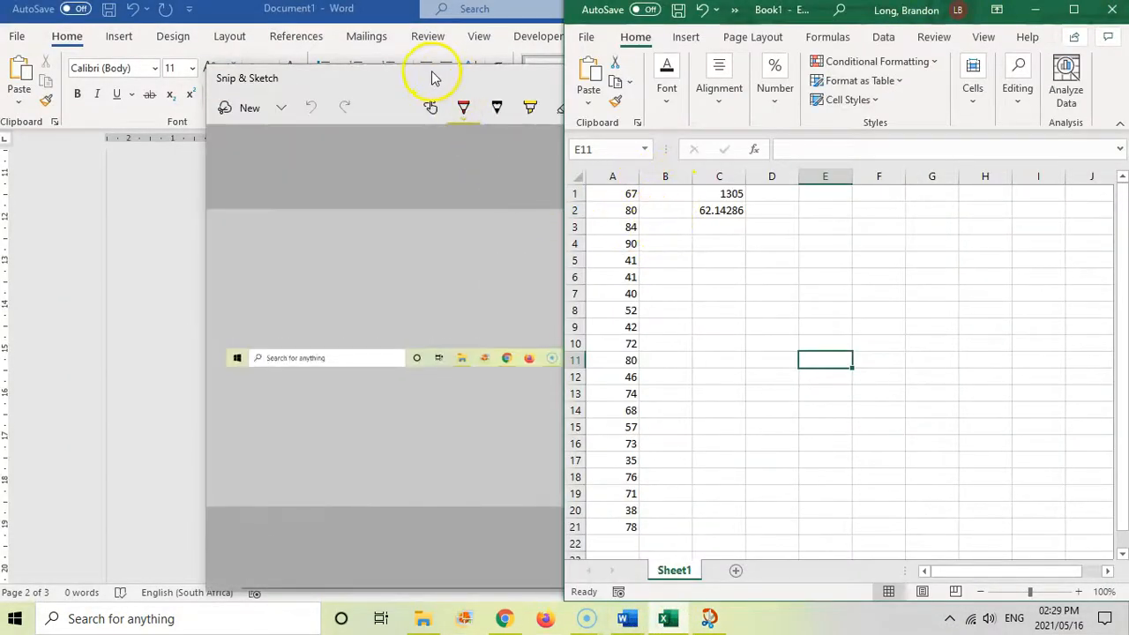
{"action": "left_click", "coordinate": [433, 77]}
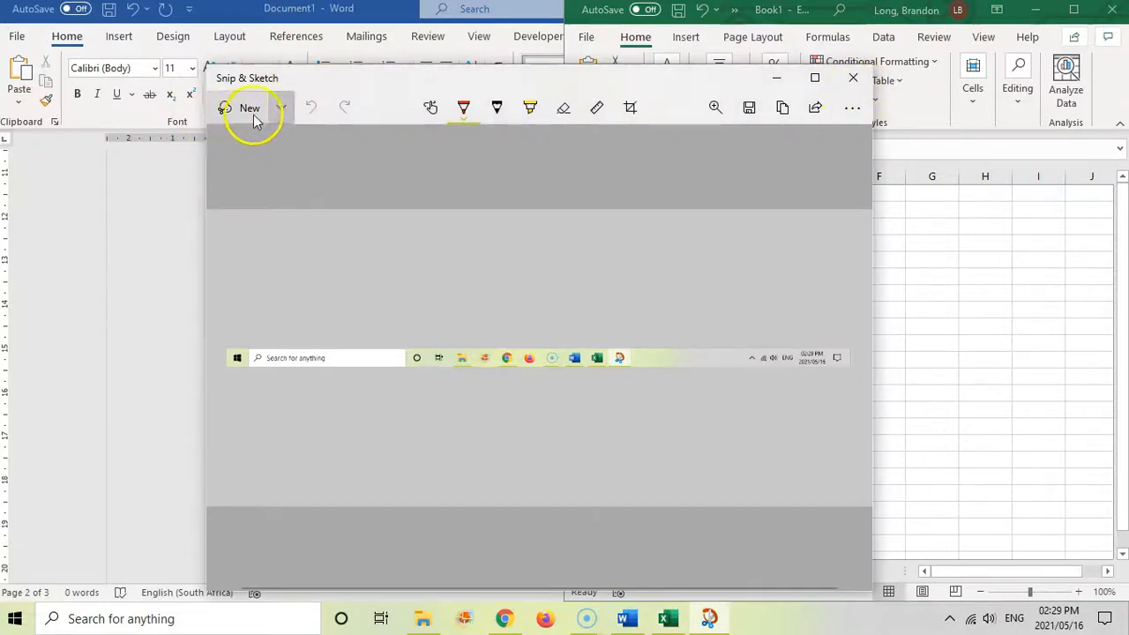
{"action": "left_click", "coordinate": [280, 108]}
{"action": "left_click", "coordinate": [277, 144]}
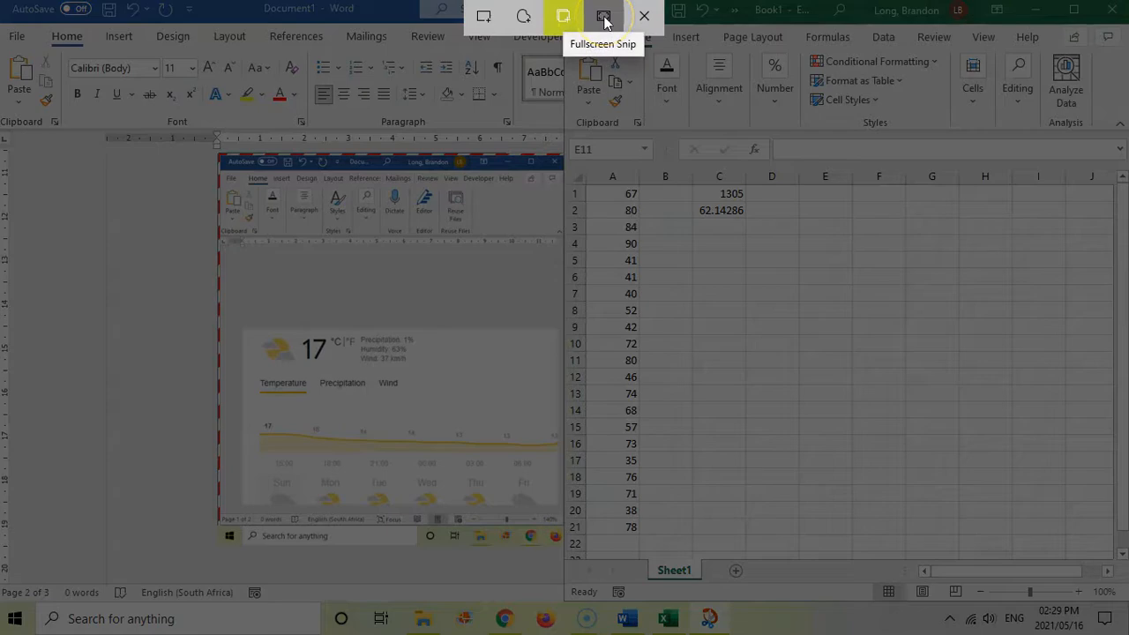
{"action": "left_click", "coordinate": [604, 18]}
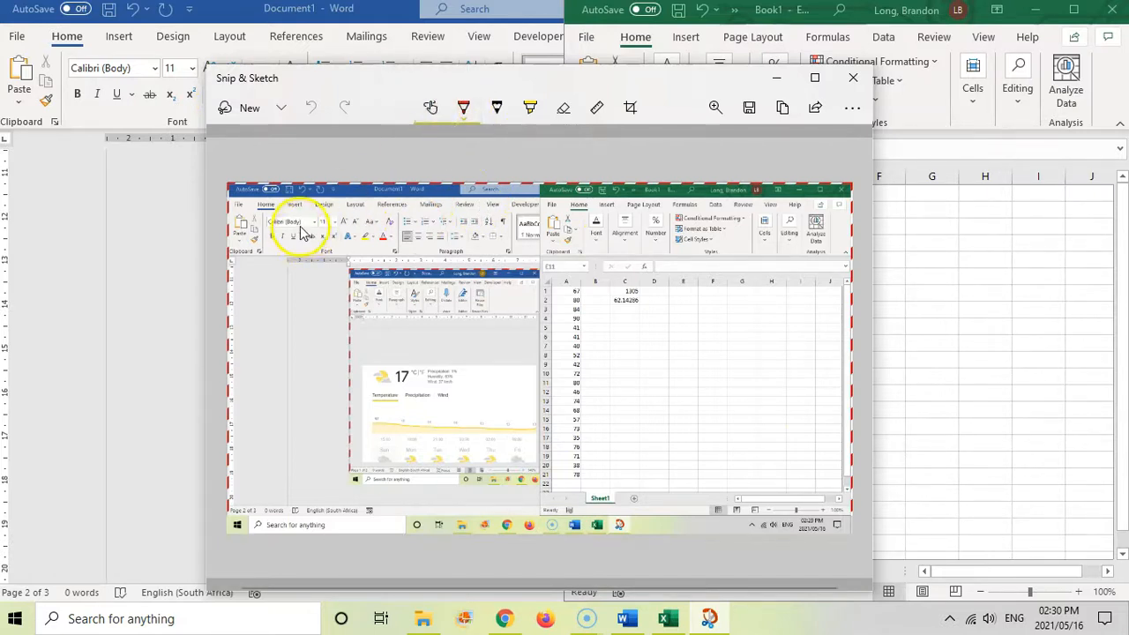
- With the ballpoint pen, scribble in red over the snip's Font group and draw a yellow zigzag beside the weather picture
{"action": "mouse_move", "coordinate": [301, 241]}
{"action": "left_mouse_down"}
{"action": "mouse_move", "coordinate": [328, 253]}
{"action": "mouse_move", "coordinate": [317, 241]}
{"action": "mouse_move", "coordinate": [339, 240]}
{"action": "left_mouse_up"}
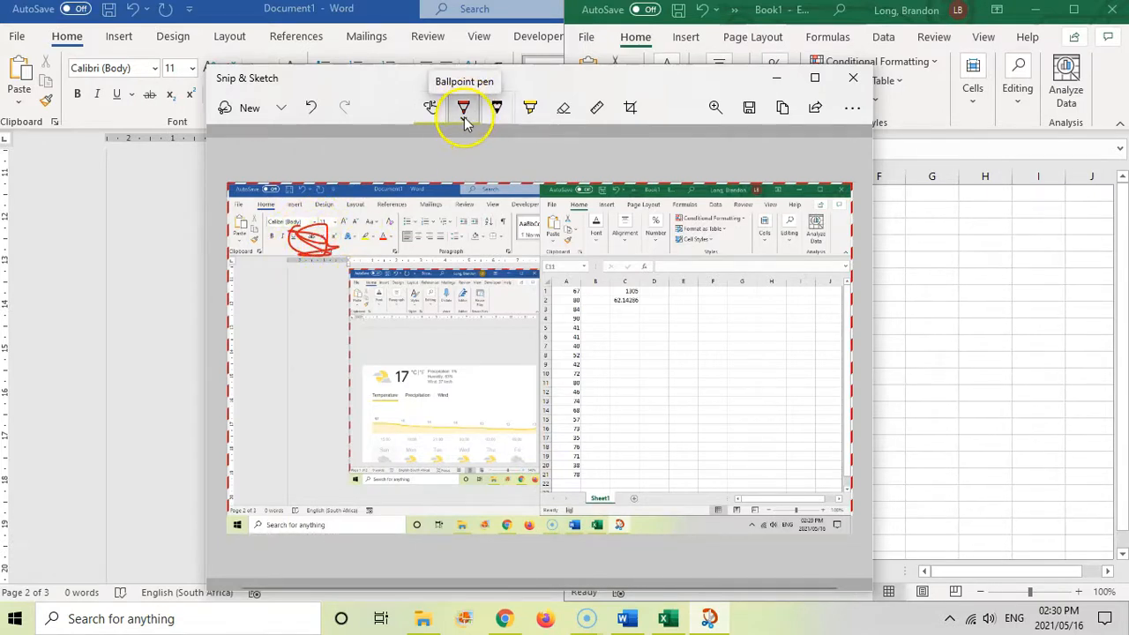
{"action": "left_click", "coordinate": [463, 107]}
{"action": "left_click", "coordinate": [573, 226]}
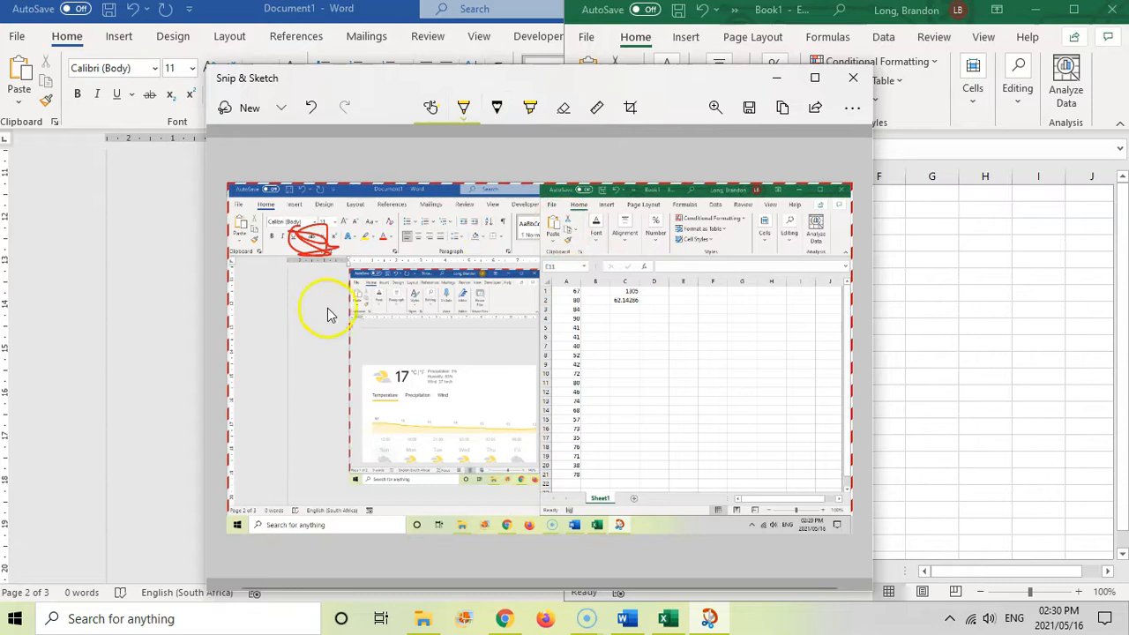
- Set the pencil to a thicker size and light blue, and circle the two values in column C of the snip
{"action": "left_click", "coordinate": [499, 109]}
{"action": "left_click", "coordinate": [497, 115]}
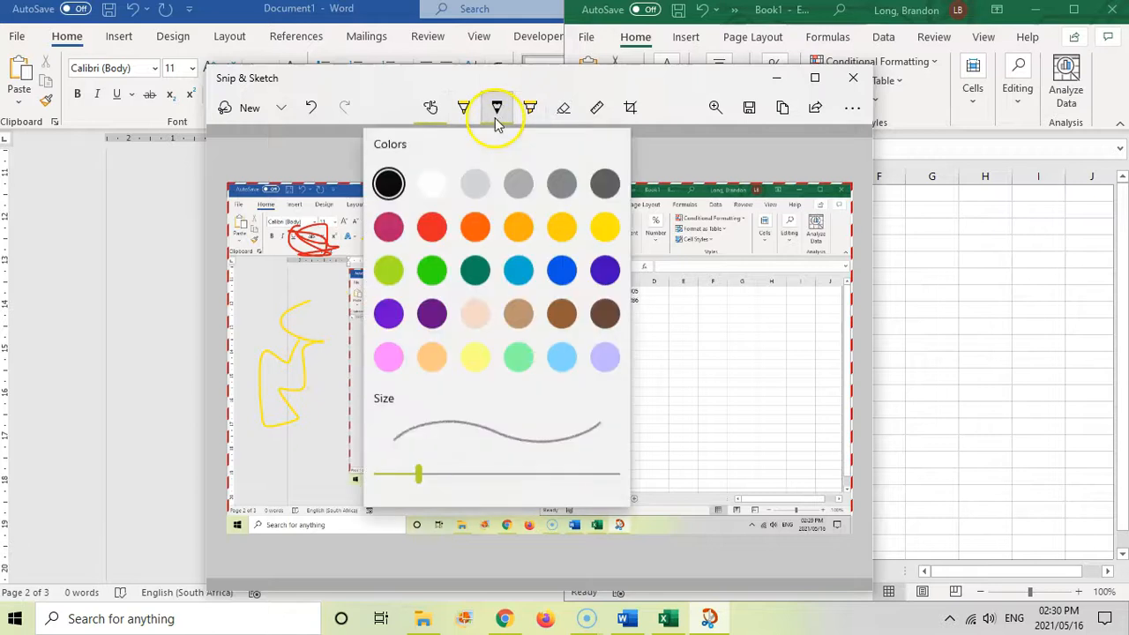
{"action": "mouse_move", "coordinate": [418, 474]}
{"action": "left_mouse_down"}
{"action": "mouse_move", "coordinate": [585, 481]}
{"action": "mouse_move", "coordinate": [443, 469]}
{"action": "mouse_move", "coordinate": [522, 476]}
{"action": "left_mouse_up"}
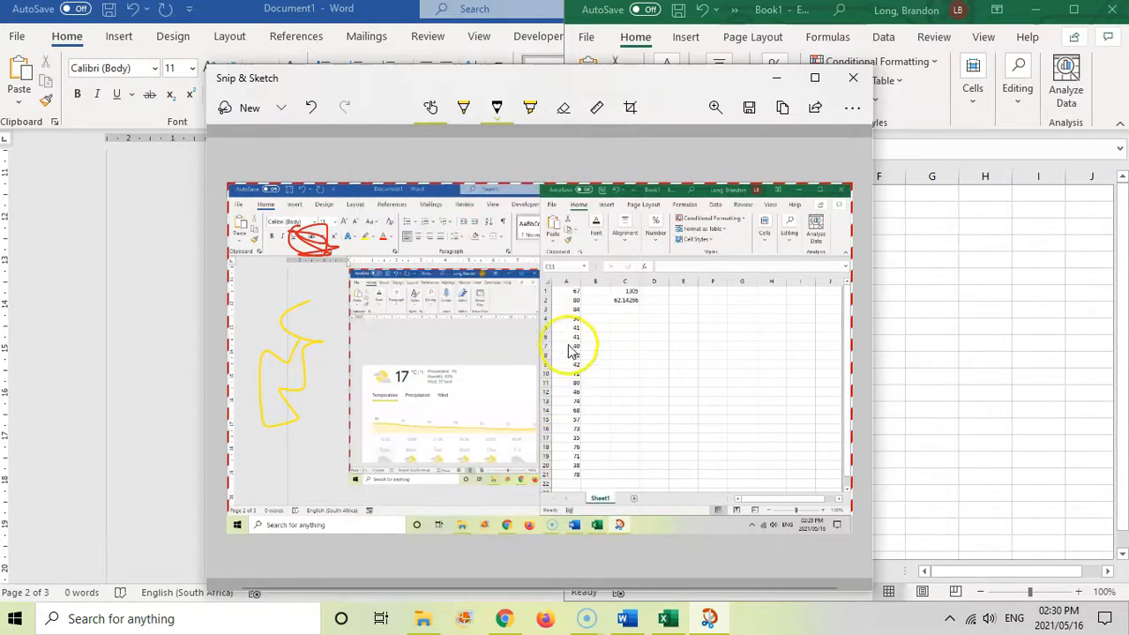
{"action": "left_click", "coordinate": [492, 117]}
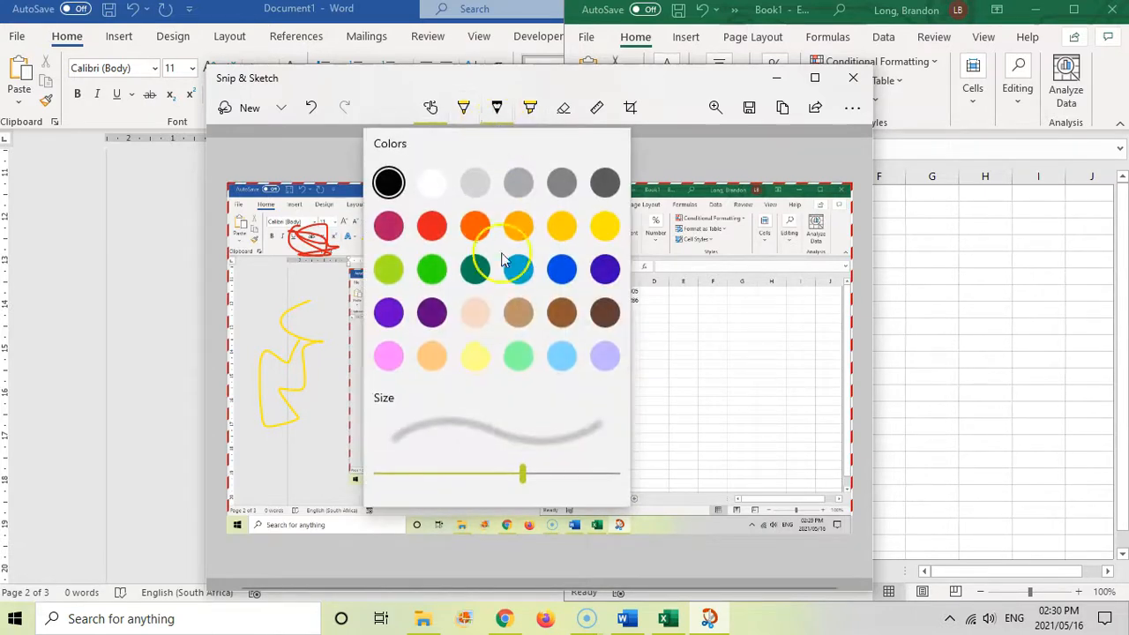
{"action": "left_click", "coordinate": [557, 354]}
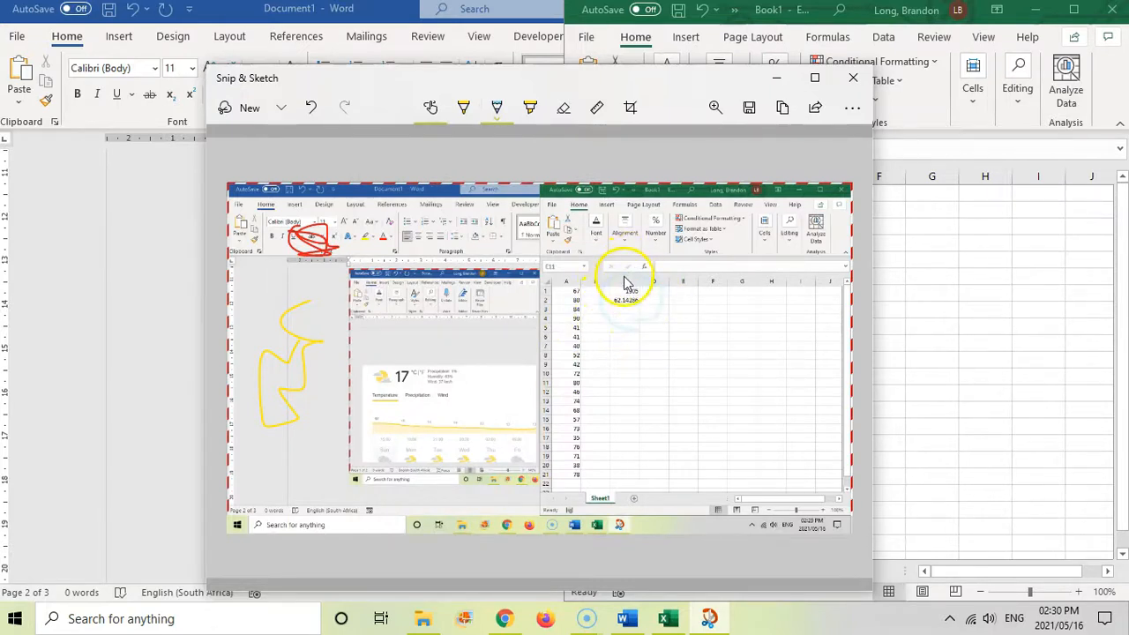
- Adjust the highlighter's size and highlight the Paragraph label, the 1305 cell and several column A numbers in yellow
{"action": "left_click", "coordinate": [532, 122]}
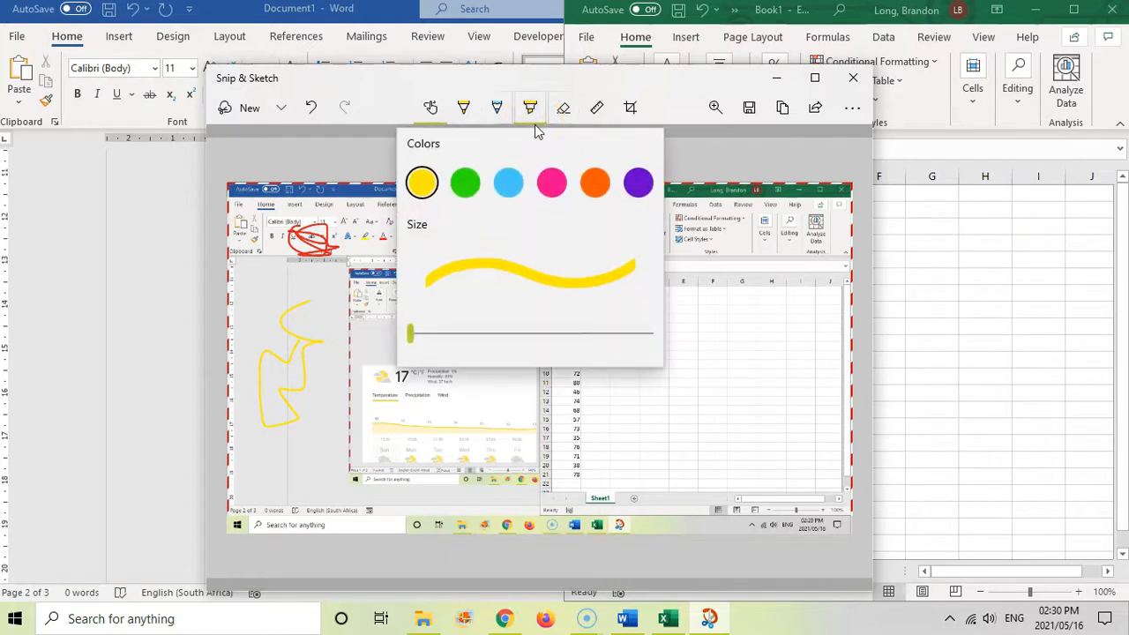
{"action": "left_click_drag", "start_coordinate": [412, 337], "coordinate": [505, 353]}
{"action": "left_click", "coordinate": [506, 374]}
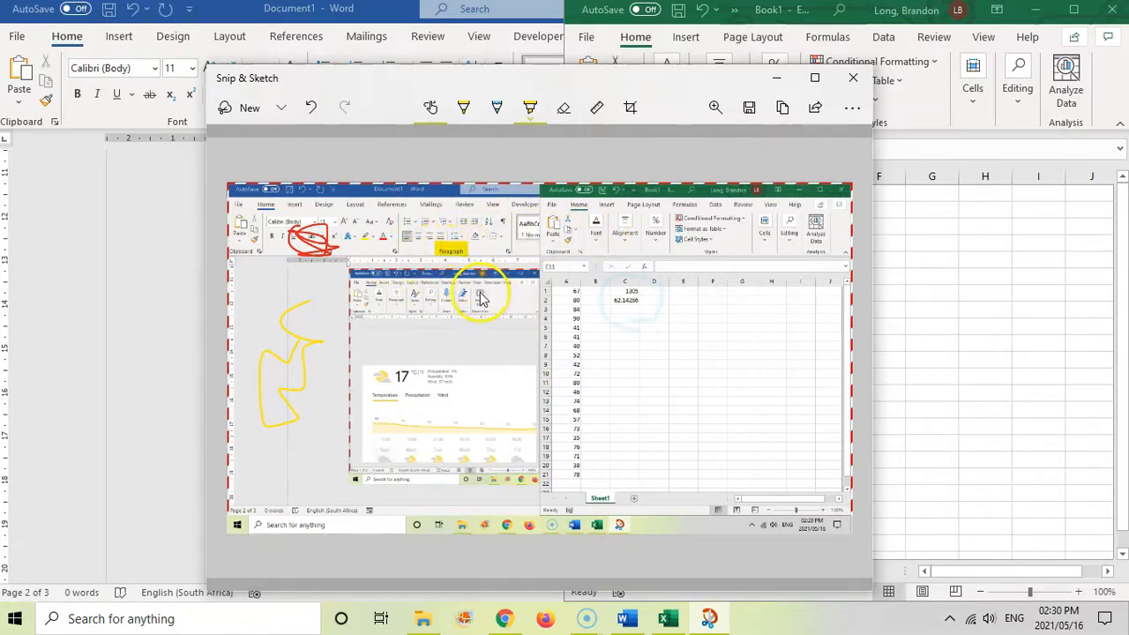
{"action": "left_click_drag", "start_coordinate": [619, 292], "coordinate": [644, 300]}
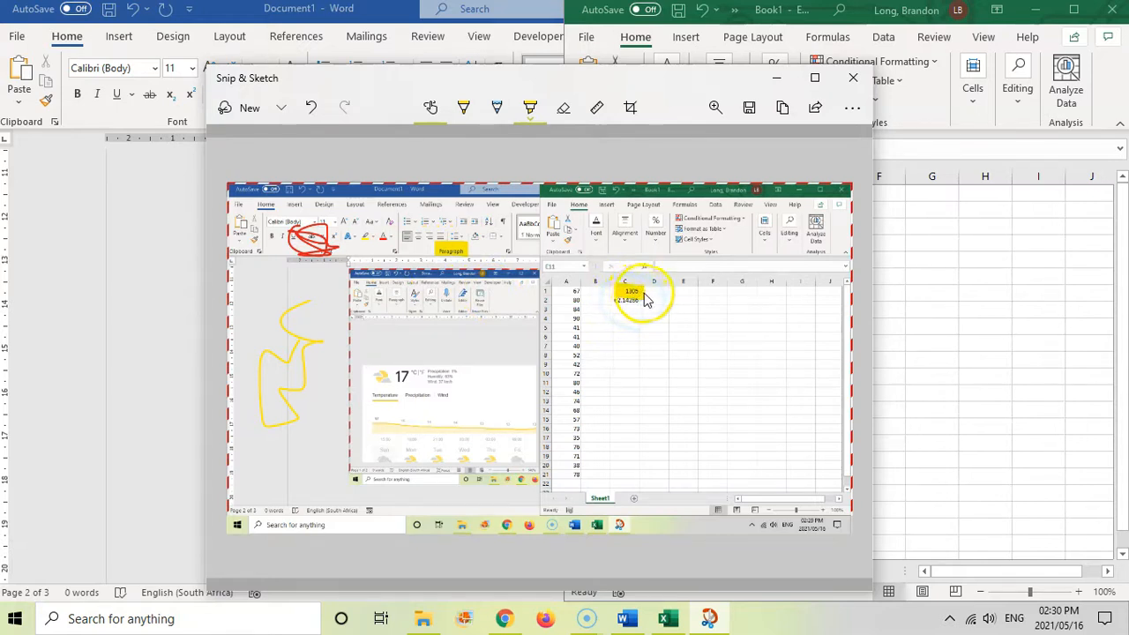
{"action": "mouse_move", "coordinate": [563, 296]}
{"action": "left_mouse_down"}
{"action": "mouse_move", "coordinate": [576, 303]}
{"action": "mouse_move", "coordinate": [577, 333]}
{"action": "left_mouse_up"}
{"action": "left_click_drag", "start_coordinate": [572, 374], "coordinate": [579, 383]}
- Erase all ink from the snip at once
{"action": "left_click", "coordinate": [567, 109]}
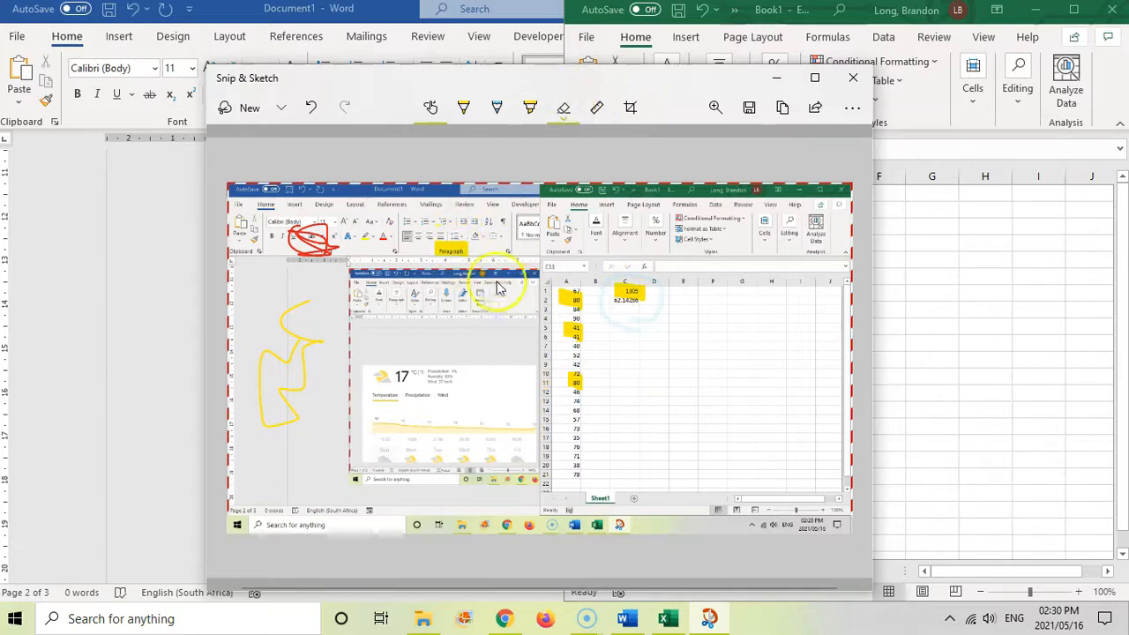
{"action": "left_click", "coordinate": [564, 108]}
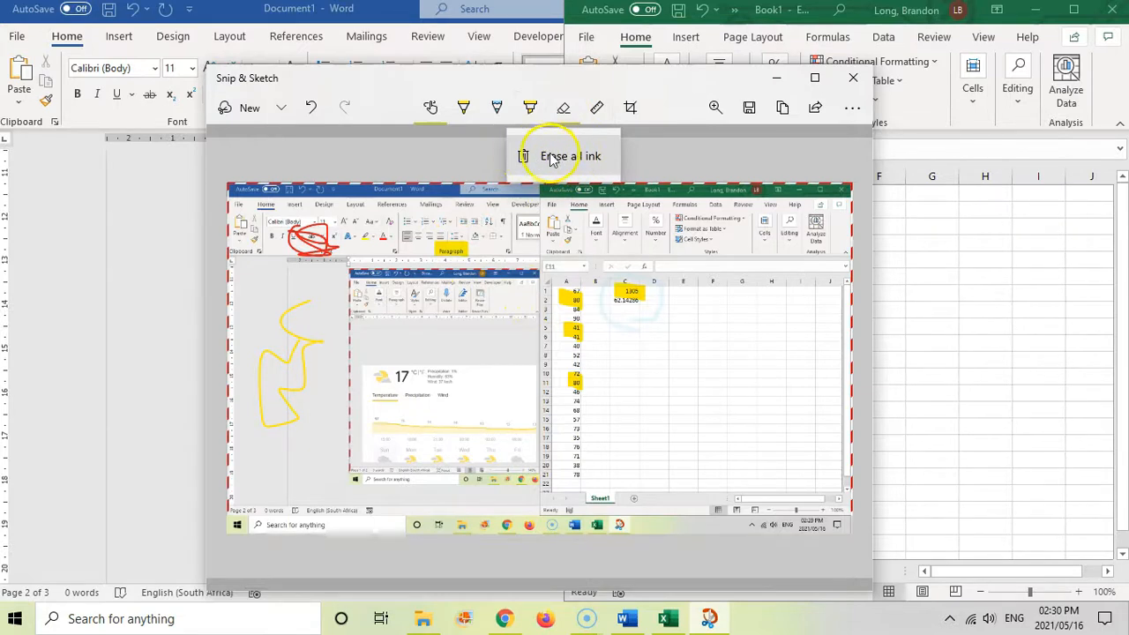
{"action": "left_click", "coordinate": [550, 156]}
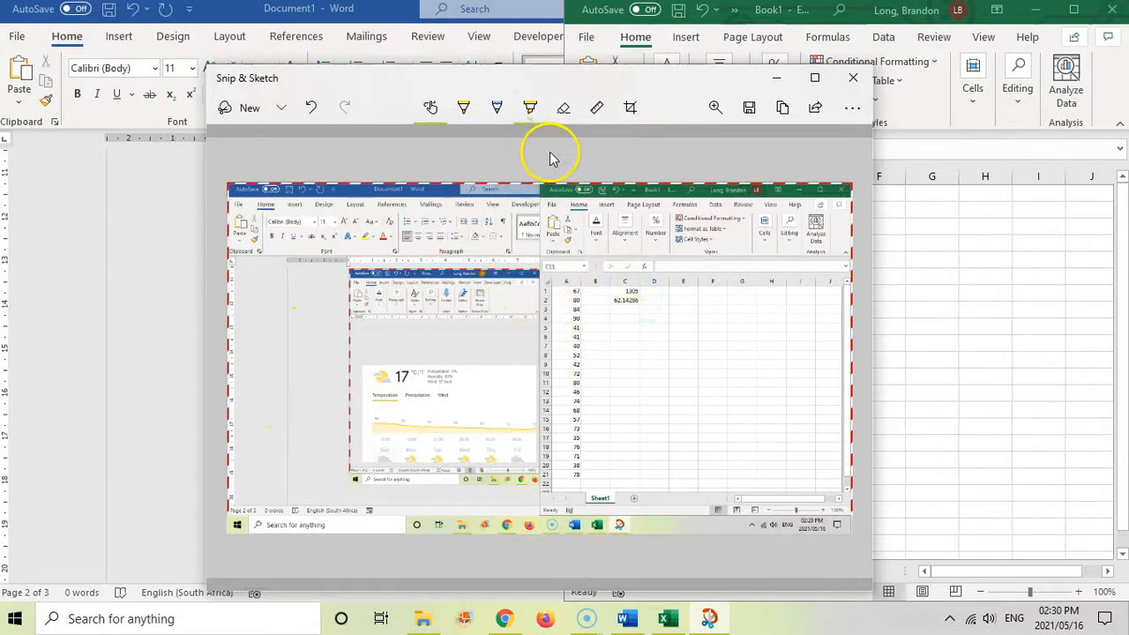
- Crop the snip inward from its lower-left corner and apply the crop
{"action": "left_click", "coordinate": [632, 107]}
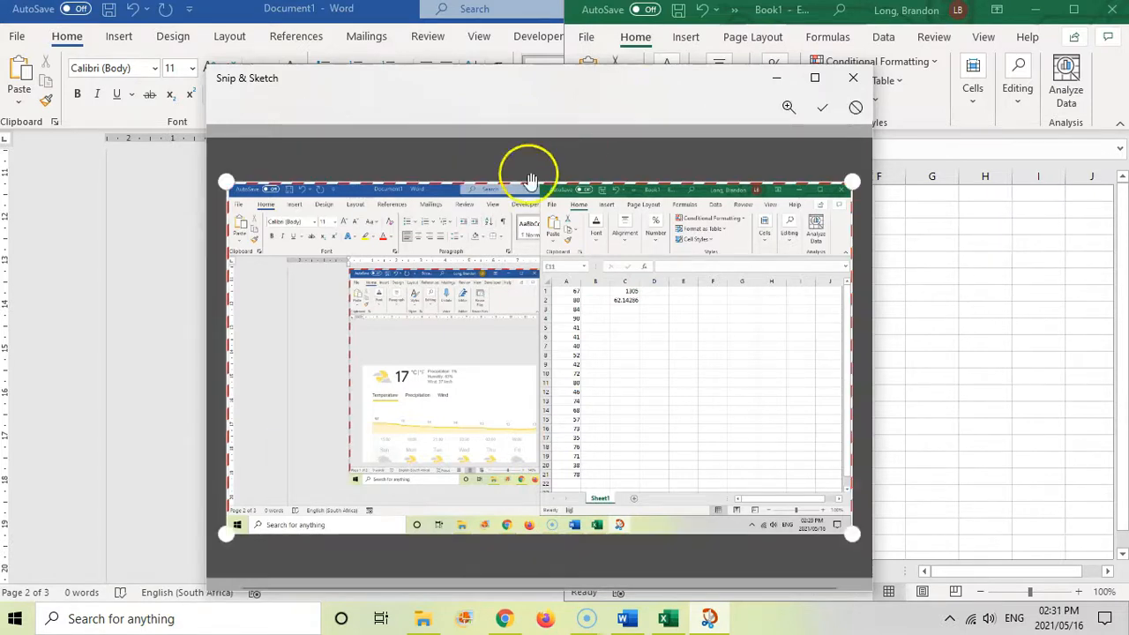
{"action": "left_click_drag", "start_coordinate": [228, 533], "coordinate": [342, 490]}
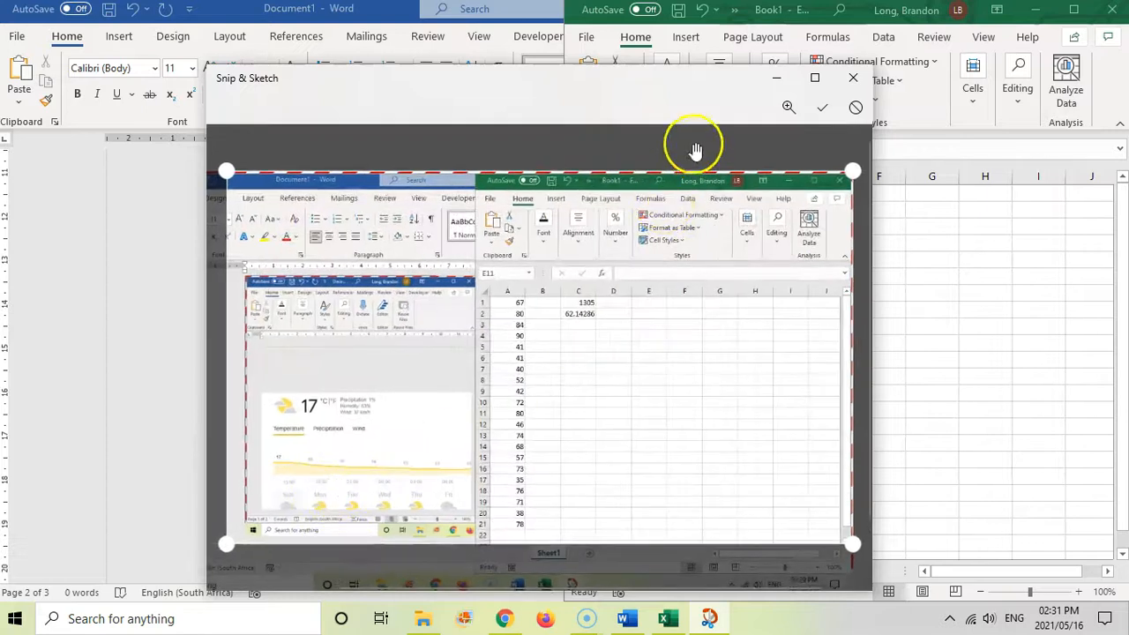
{"action": "left_click", "coordinate": [823, 110]}
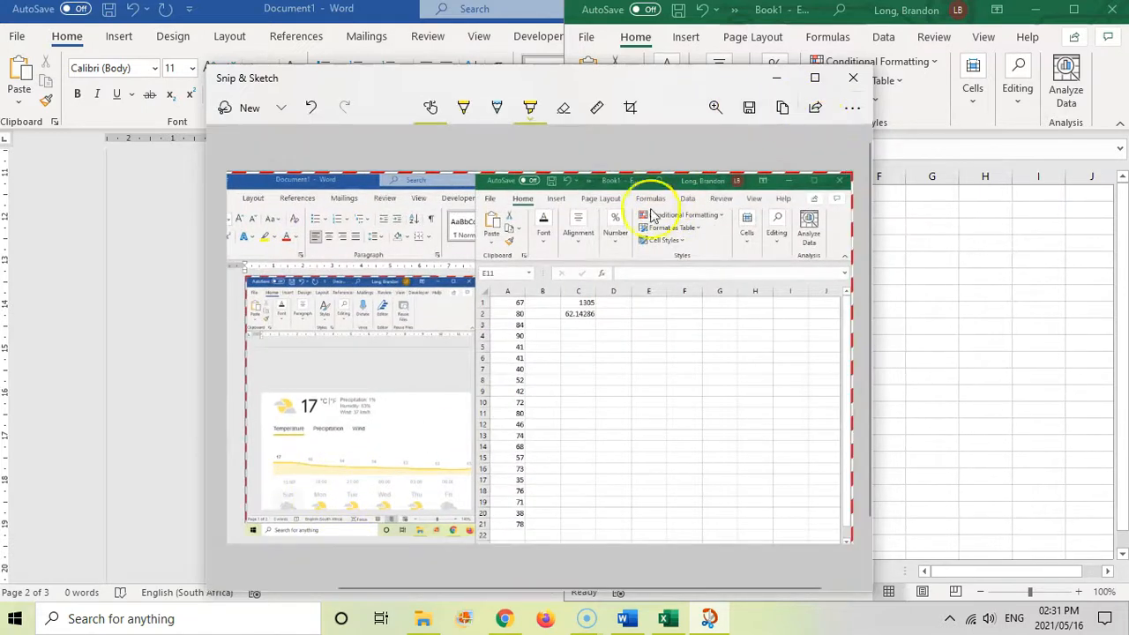
- Examine the snip's save options, including the OneDrive, Desktop and This PC locations and the file types, and close without saving
{"action": "left_click", "coordinate": [751, 111]}
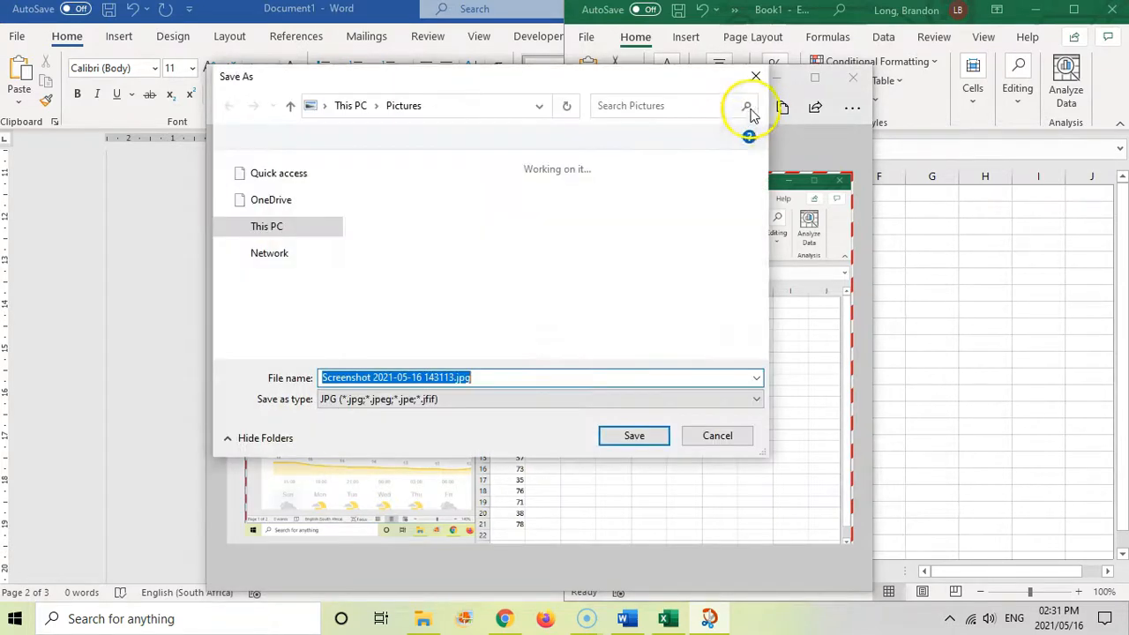
{"action": "left_click", "coordinate": [282, 203]}
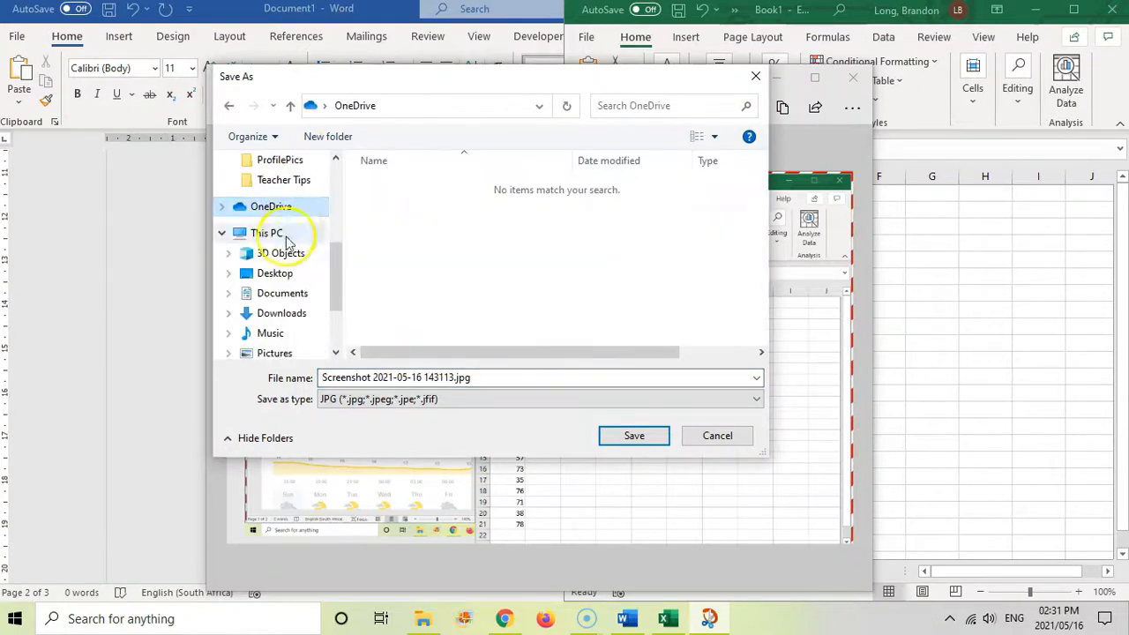
{"action": "left_click", "coordinate": [296, 275]}
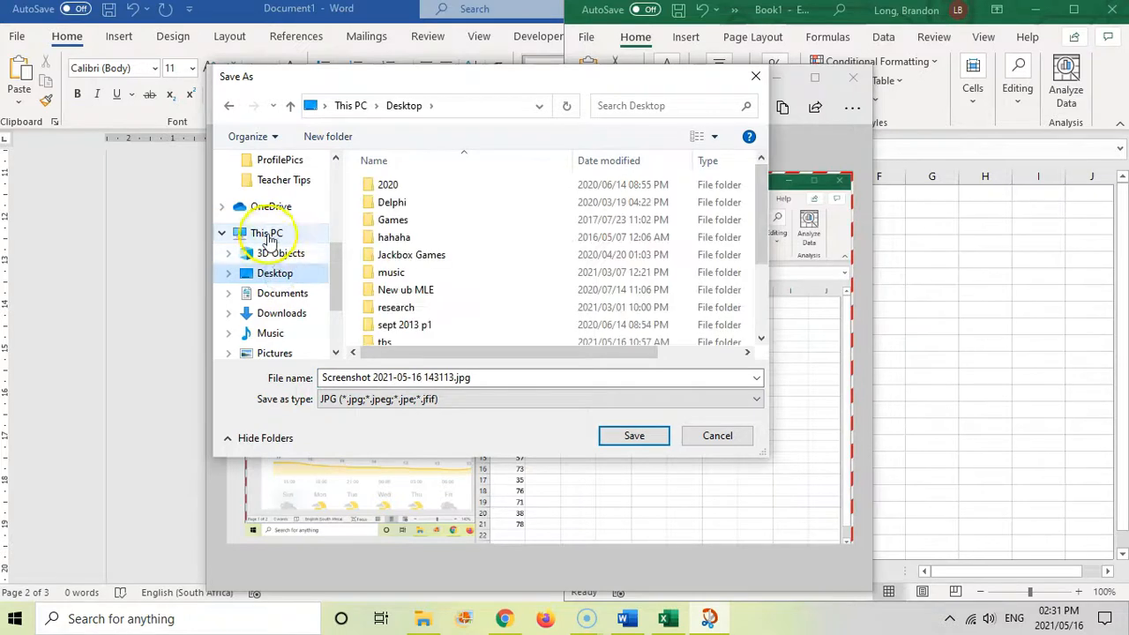
{"action": "left_click", "coordinate": [255, 233]}
{"action": "left_click", "coordinate": [470, 401]}
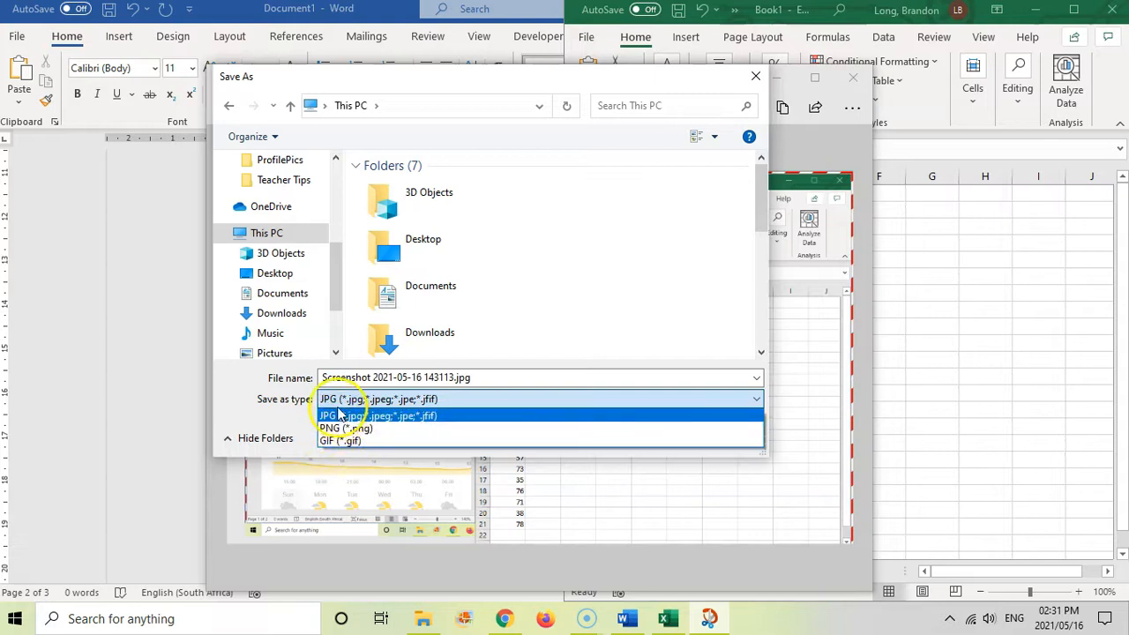
{"action": "left_click", "coordinate": [764, 82]}
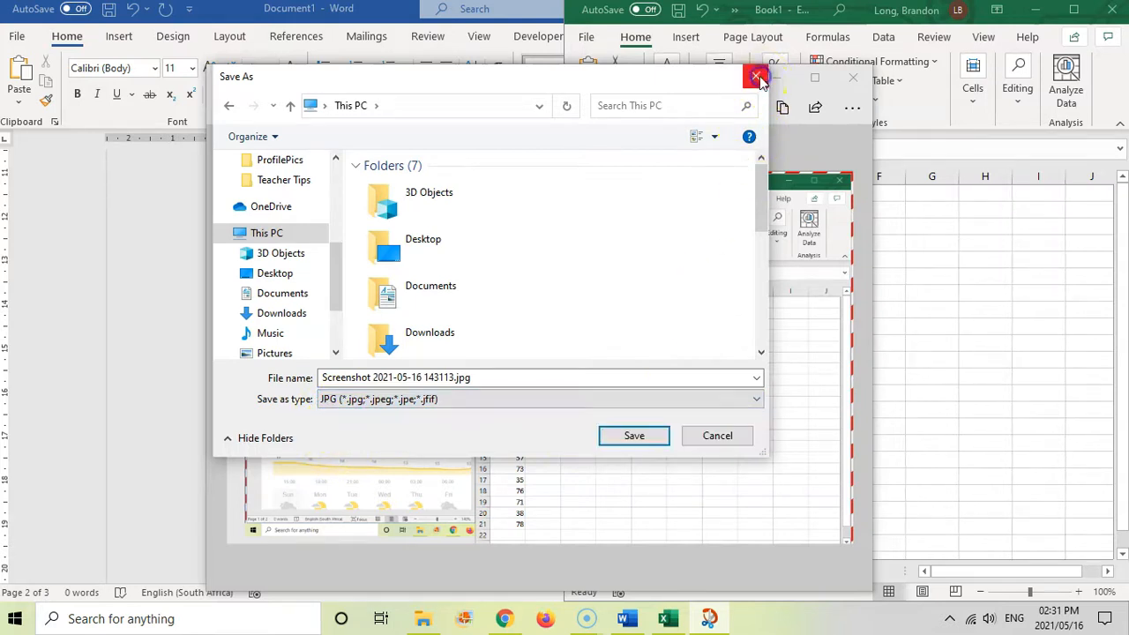
{"action": "left_click", "coordinate": [755, 80]}
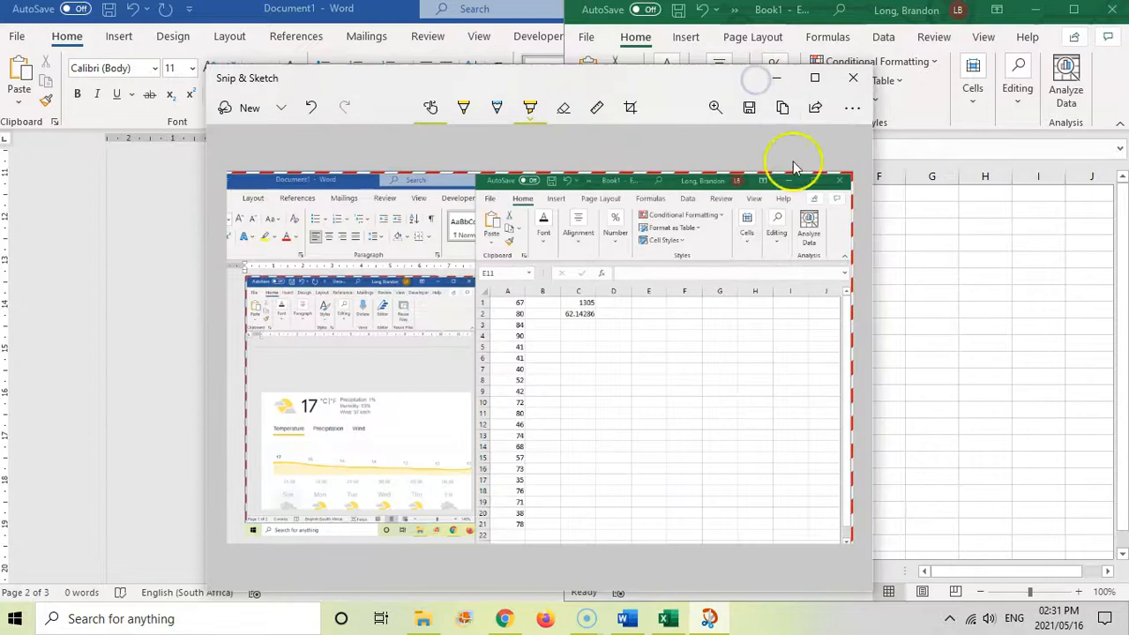
- Switch back to the Word document and maximize it
{"action": "double_click", "coordinate": [223, 18]}
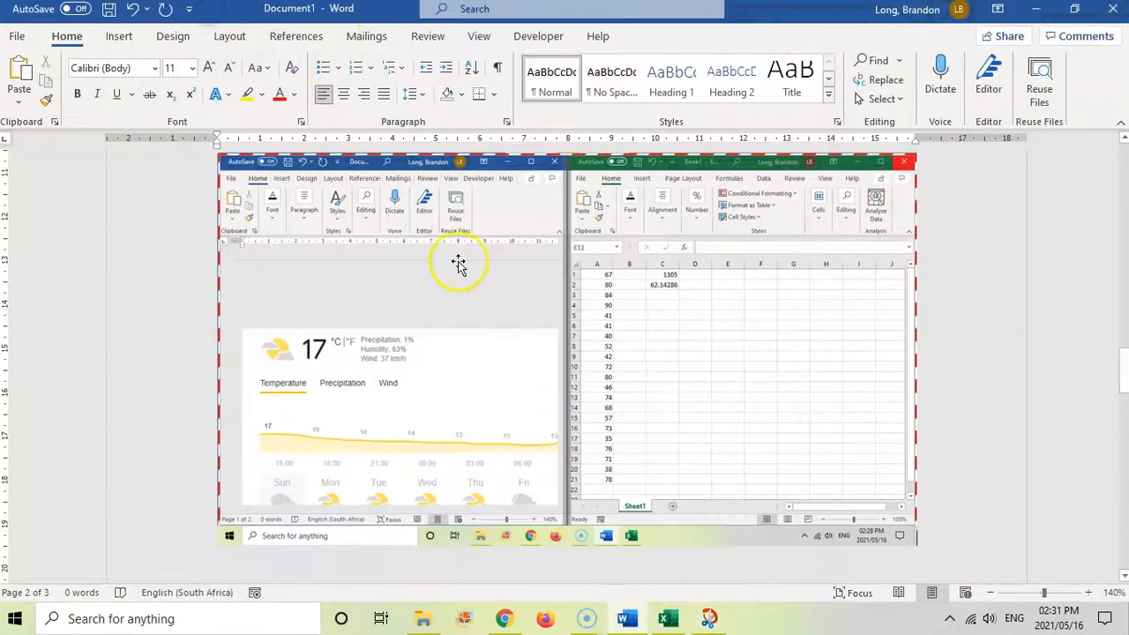
- Review the snips pasted in the document and the first weather picture's Save as Picture option, without saving anything
{"action": "scroll", "coordinate": [494, 335], "scroll_direction": "up", "scroll_amount": 15}
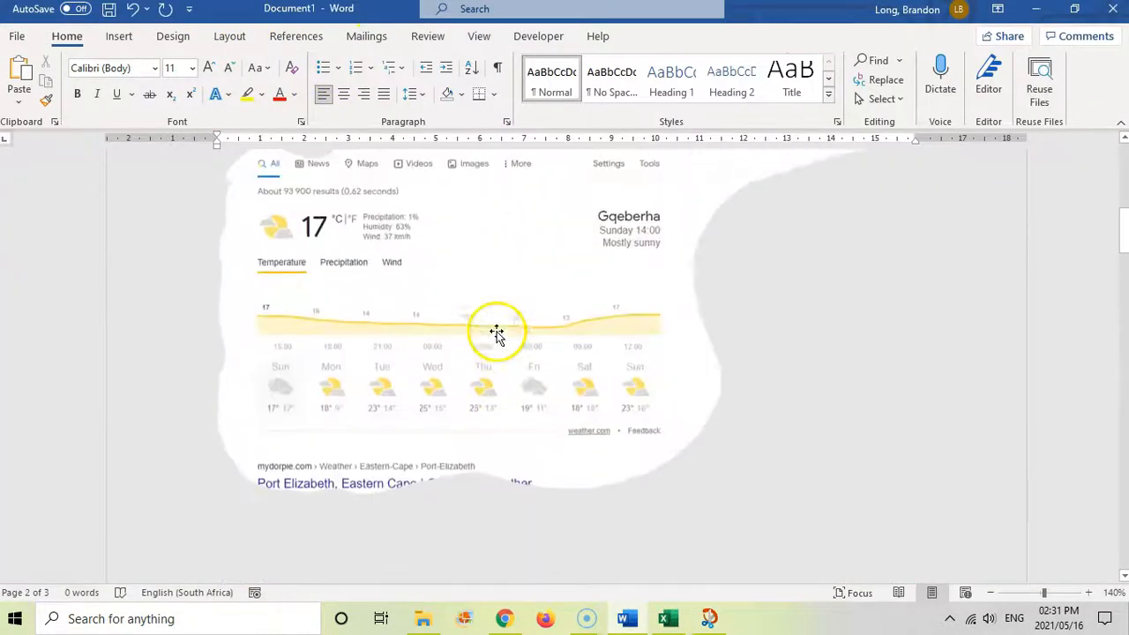
{"action": "scroll", "coordinate": [490, 294], "scroll_direction": "up", "scroll_amount": 3}
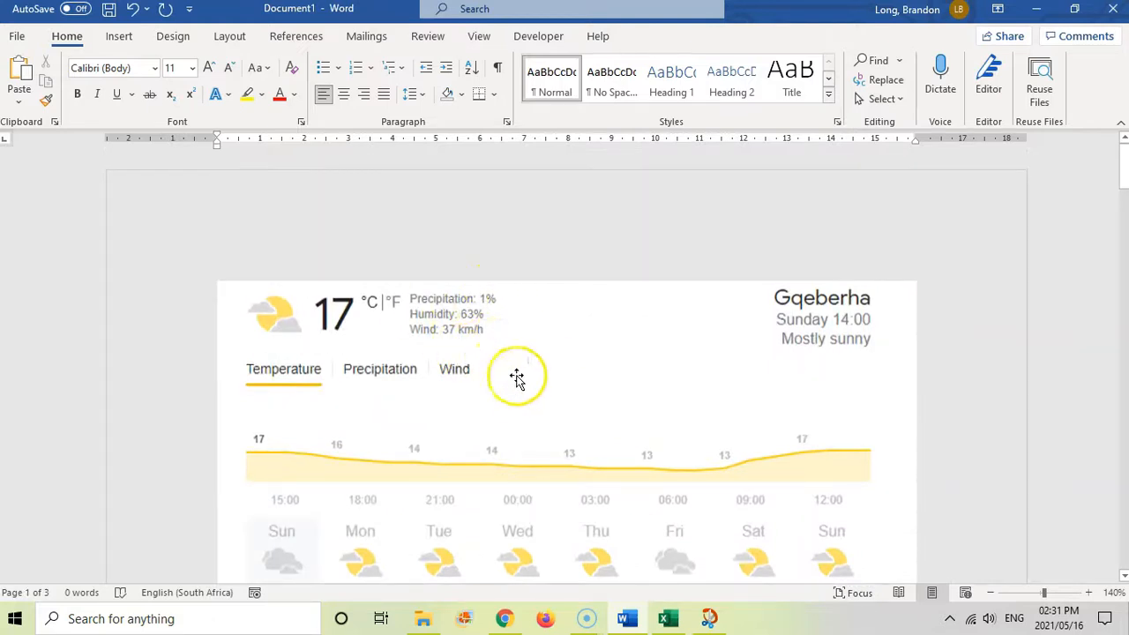
{"action": "right_click", "coordinate": [538, 334]}
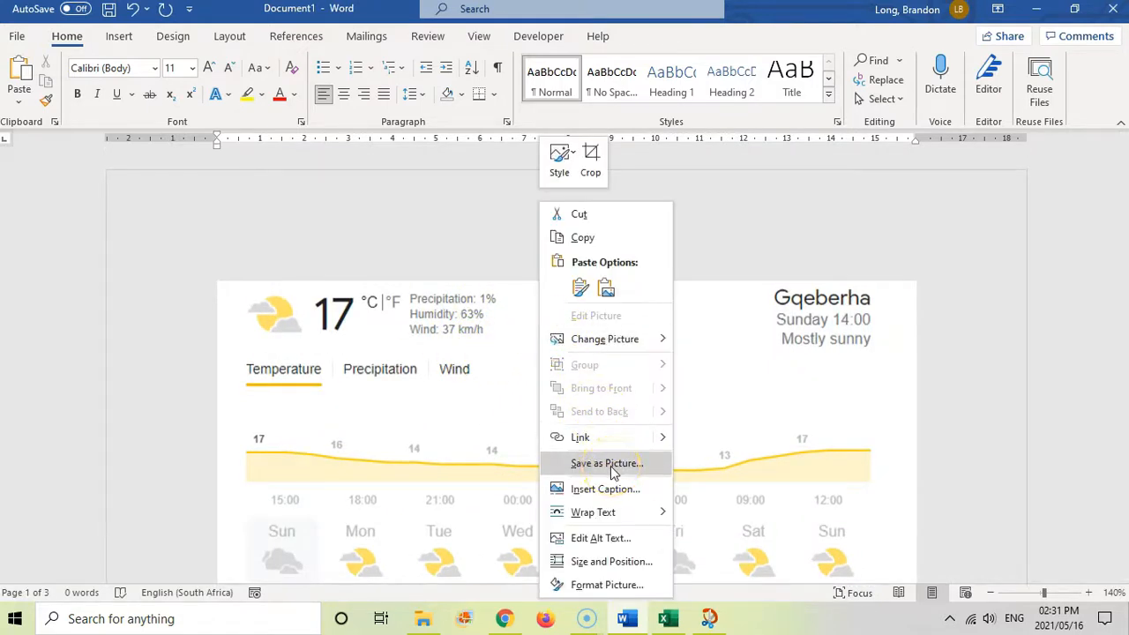
{"action": "left_click", "coordinate": [913, 333]}
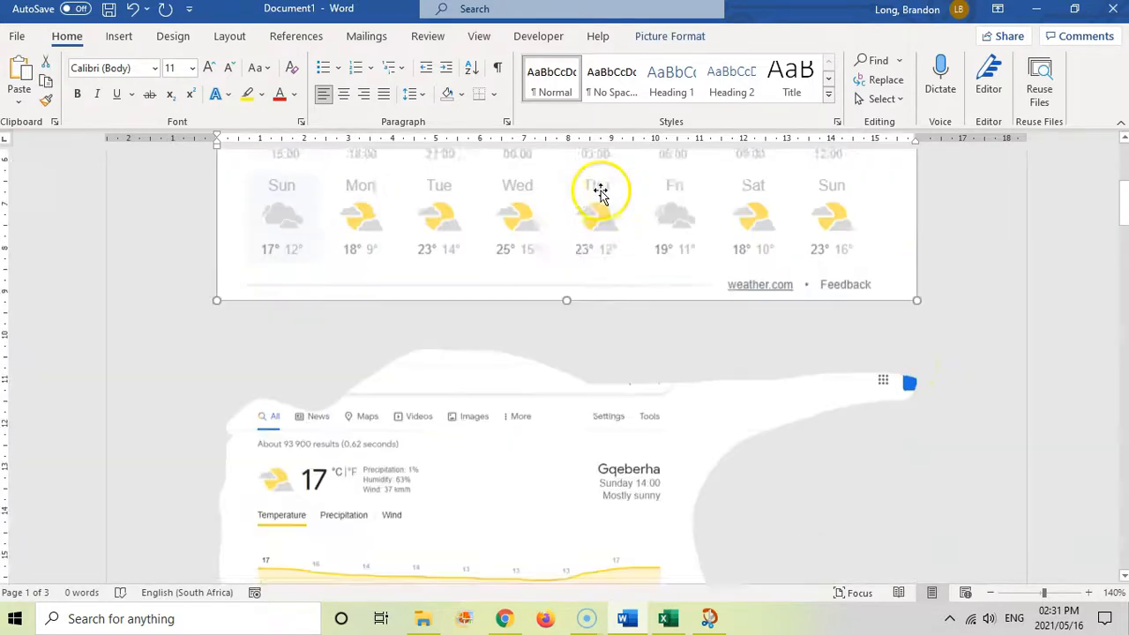
{"action": "scroll", "coordinate": [600, 192], "scroll_direction": "down", "scroll_amount": 10}
{"action": "scroll", "coordinate": [602, 191], "scroll_direction": "down", "scroll_amount": 1}
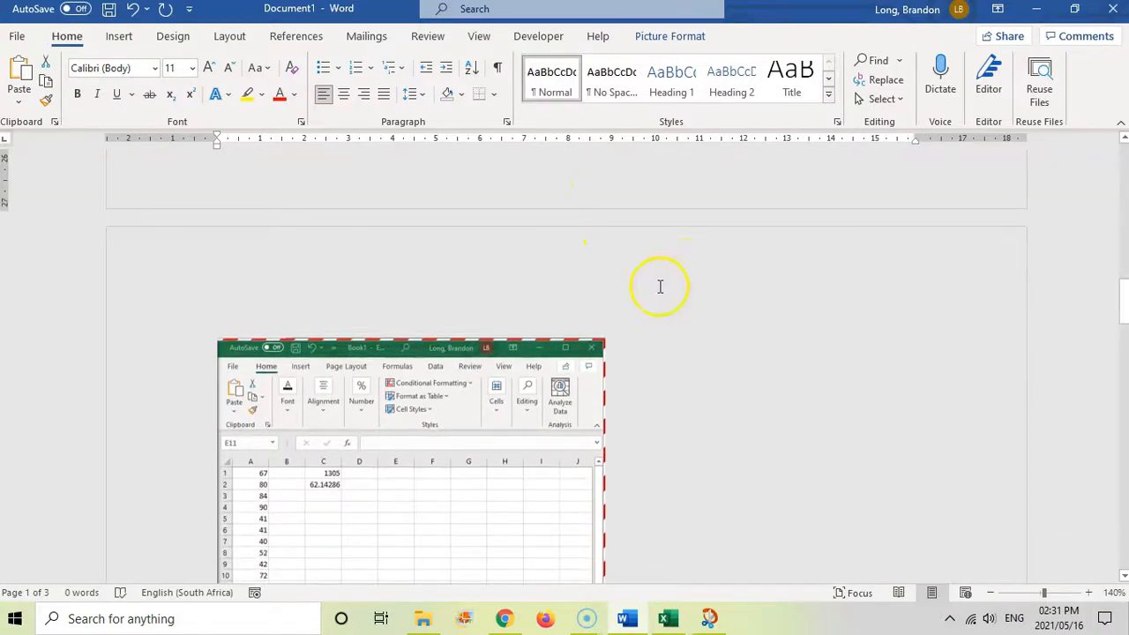
{"action": "key", "text": "super+shift+s"}
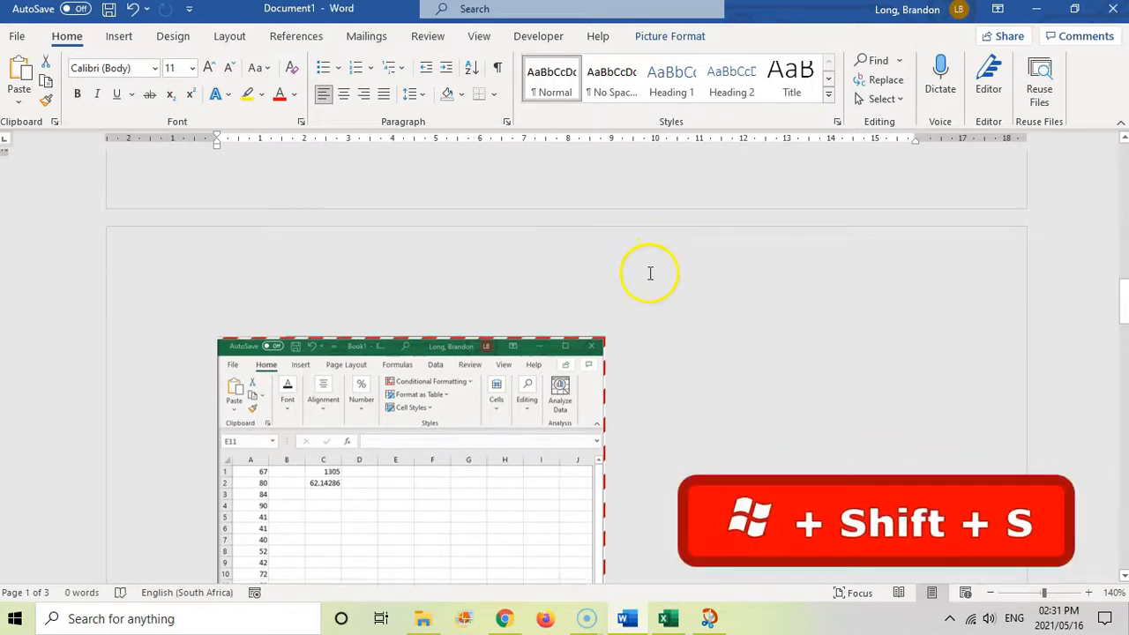
{"action": "scroll", "coordinate": [698, 411], "scroll_direction": "down", "scroll_amount": 6}
- Switch to Snip & Sketch and mark the snip with a pink highlighter near the upper-right corner of the embedded Word screenshot
{"action": "left_click", "coordinate": [709, 619]}
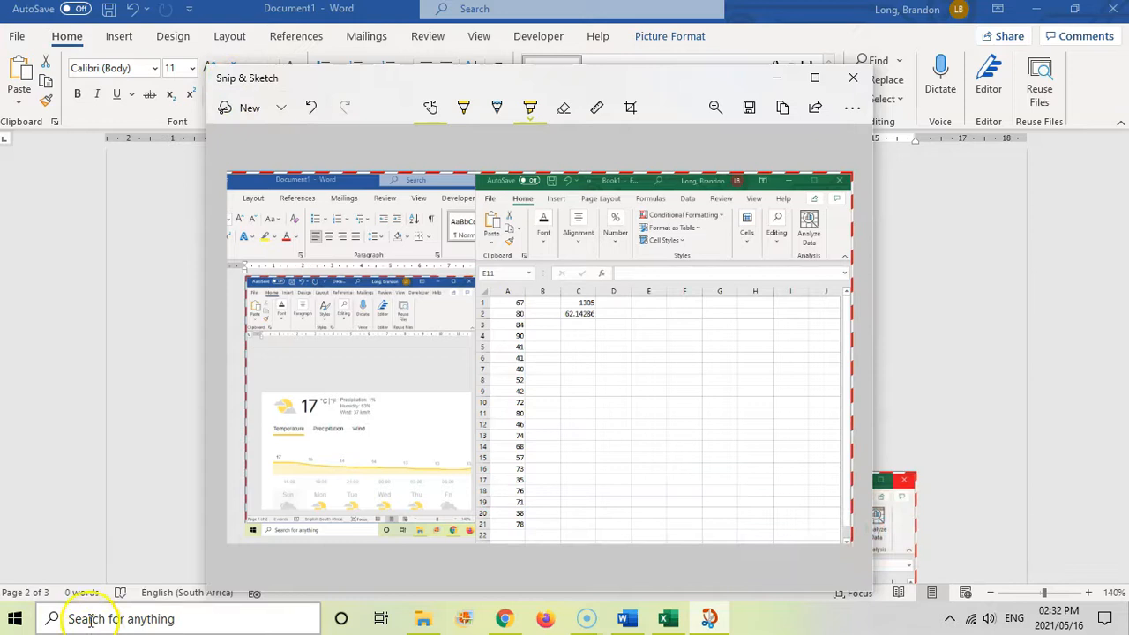
{"action": "left_click", "coordinate": [530, 108]}
{"action": "left_click", "coordinate": [551, 183]}
{"action": "mouse_move", "coordinate": [424, 266]}
{"action": "left_mouse_down"}
{"action": "mouse_move", "coordinate": [454, 271]}
{"action": "mouse_move", "coordinate": [463, 309]}
{"action": "mouse_move", "coordinate": [482, 320]}
{"action": "left_mouse_up"}
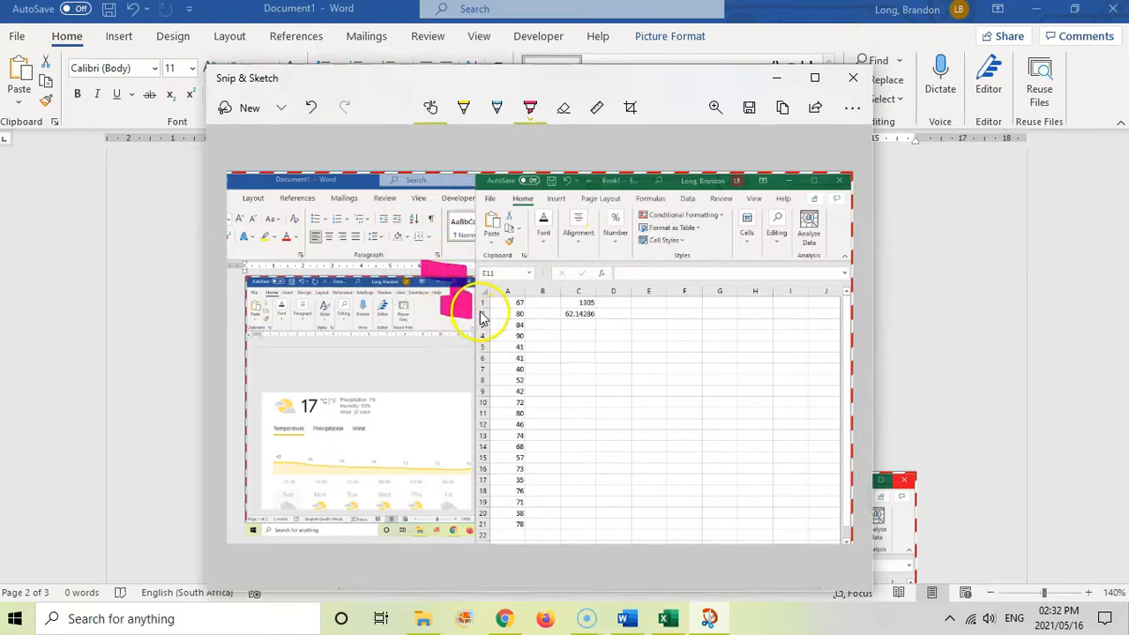